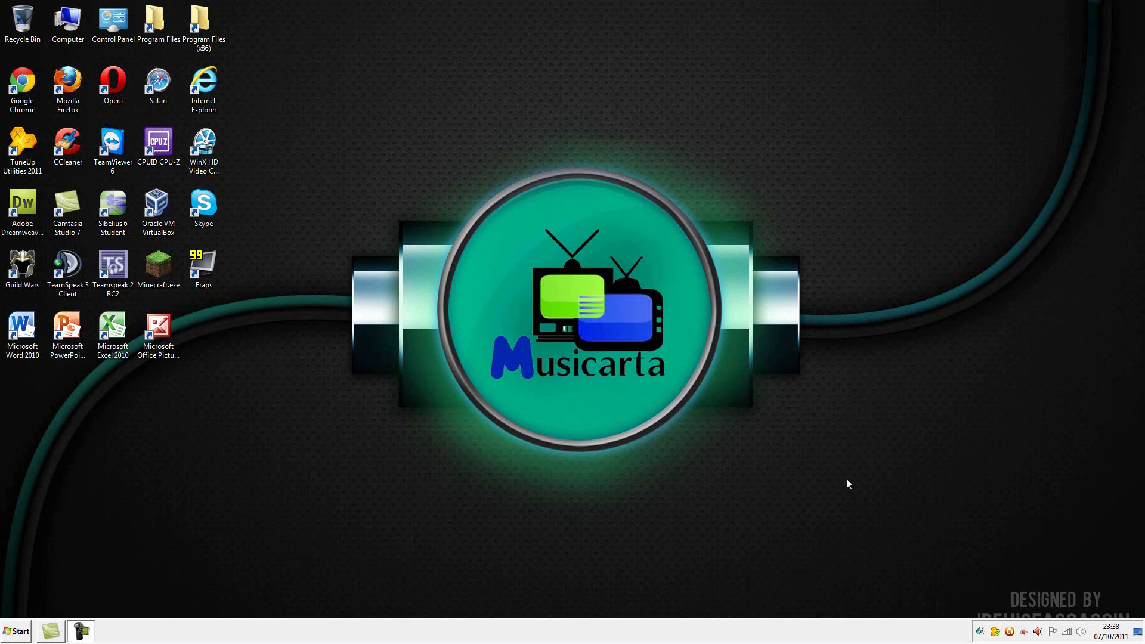
- Move the taskbar to the top edge of the desktop and back down to the bottom edge
{"action": "left_click_drag", "start_coordinate": [660, 620], "coordinate": [683, 109]}
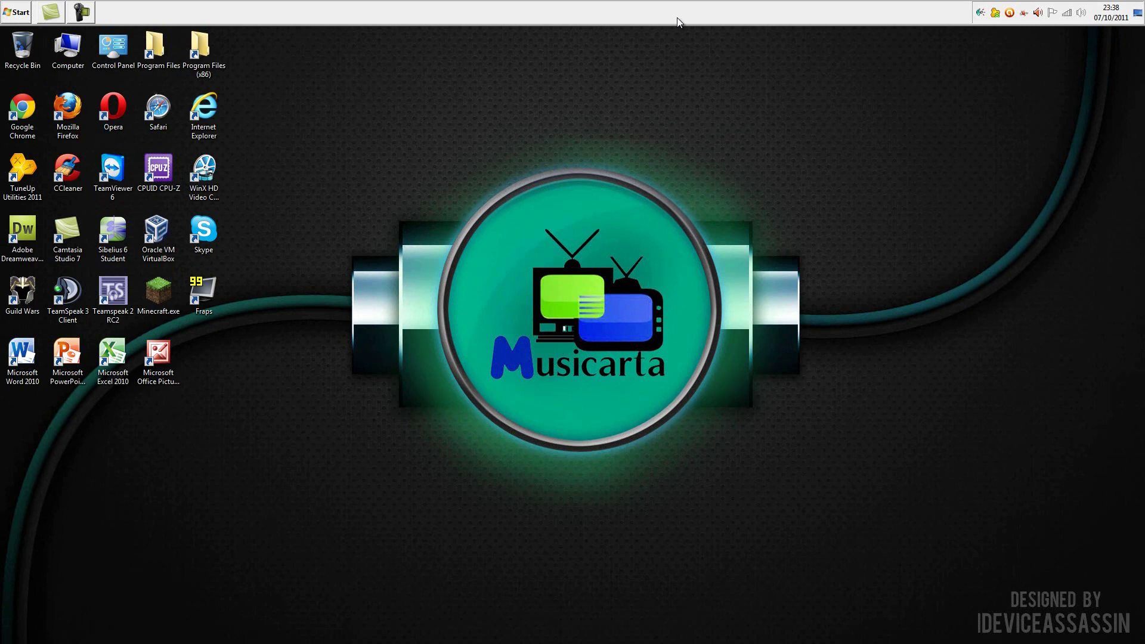
{"action": "left_click_drag", "start_coordinate": [669, 10], "coordinate": [833, 209]}
{"action": "left_click_drag", "start_coordinate": [871, 292], "coordinate": [738, 469]}
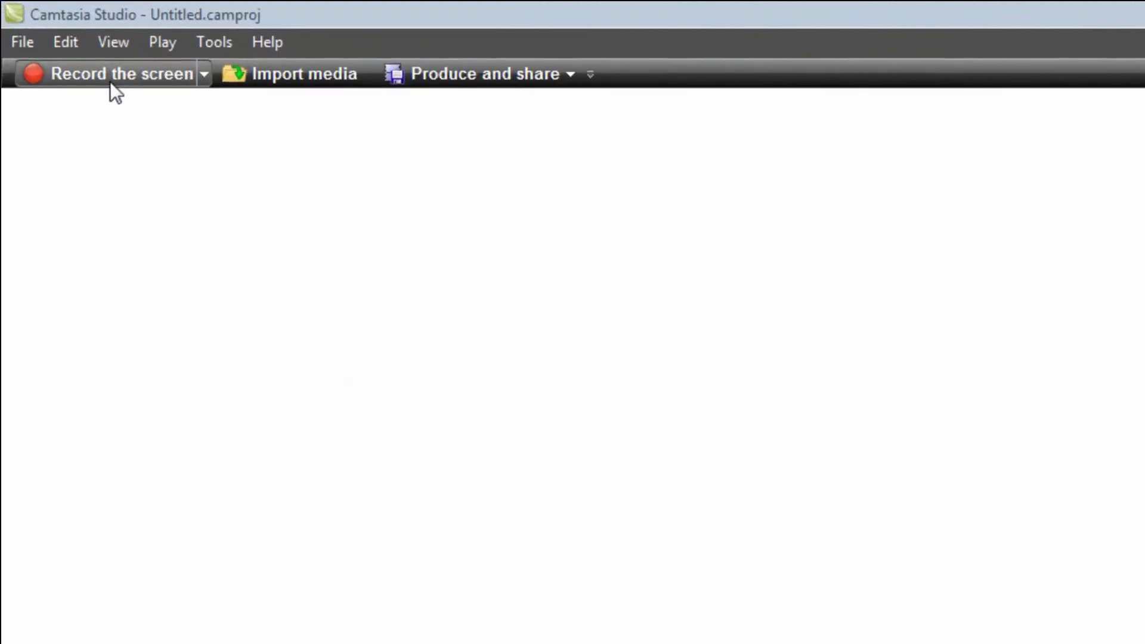
- Launch the screen recorder from Camtasia Studio and open its tool options
{"action": "left_click", "coordinate": [53, 40]}
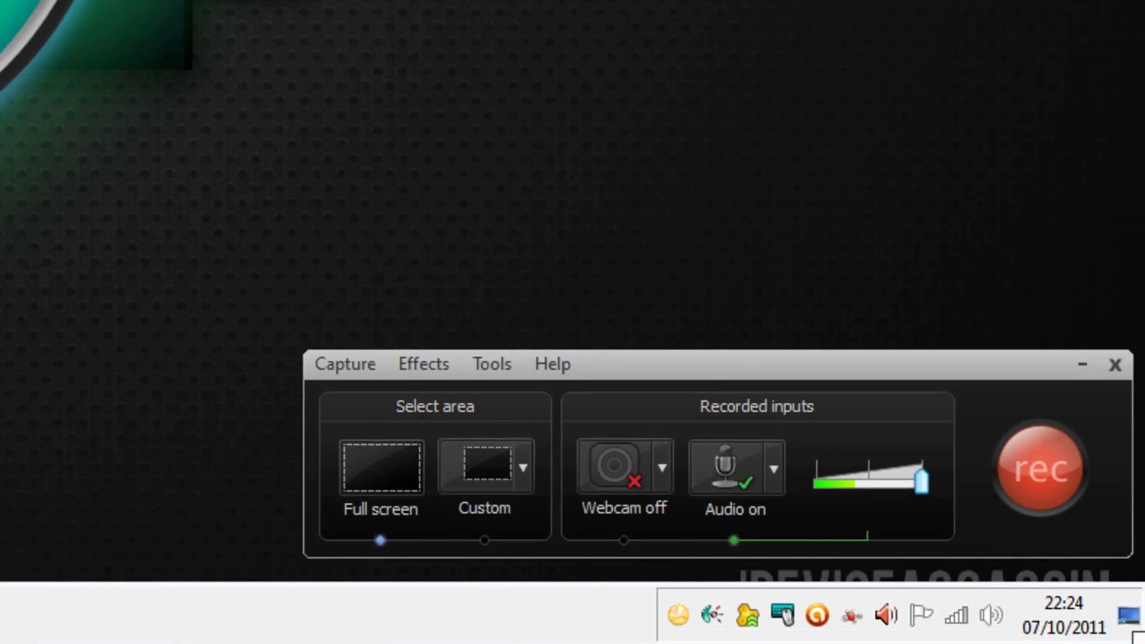
{"action": "left_click", "coordinate": [493, 365]}
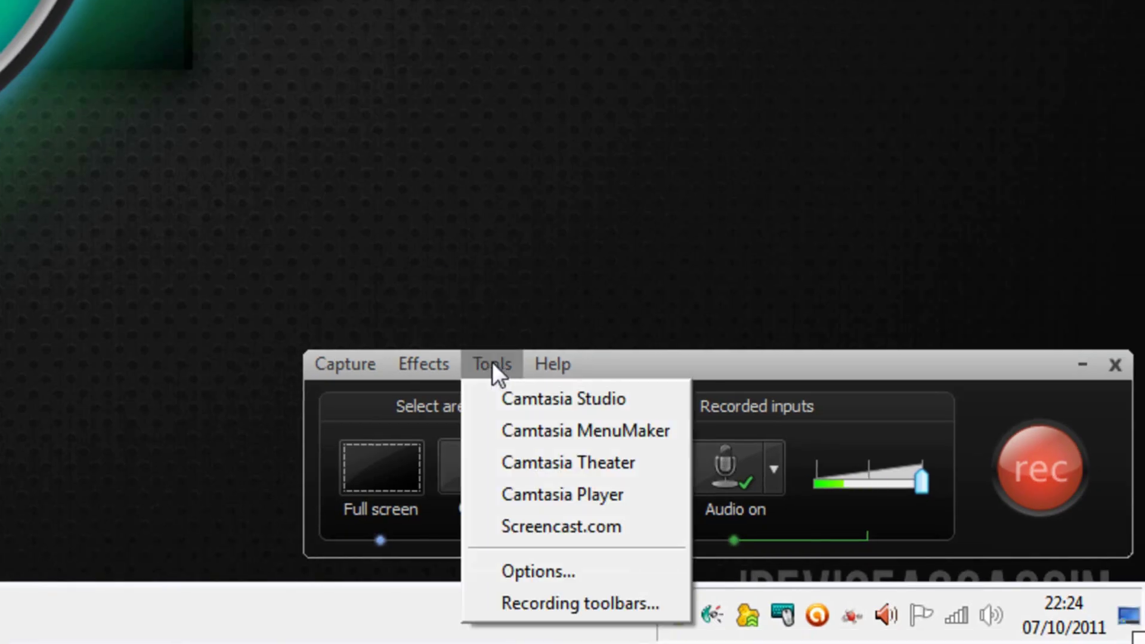
{"action": "left_click", "coordinate": [602, 573]}
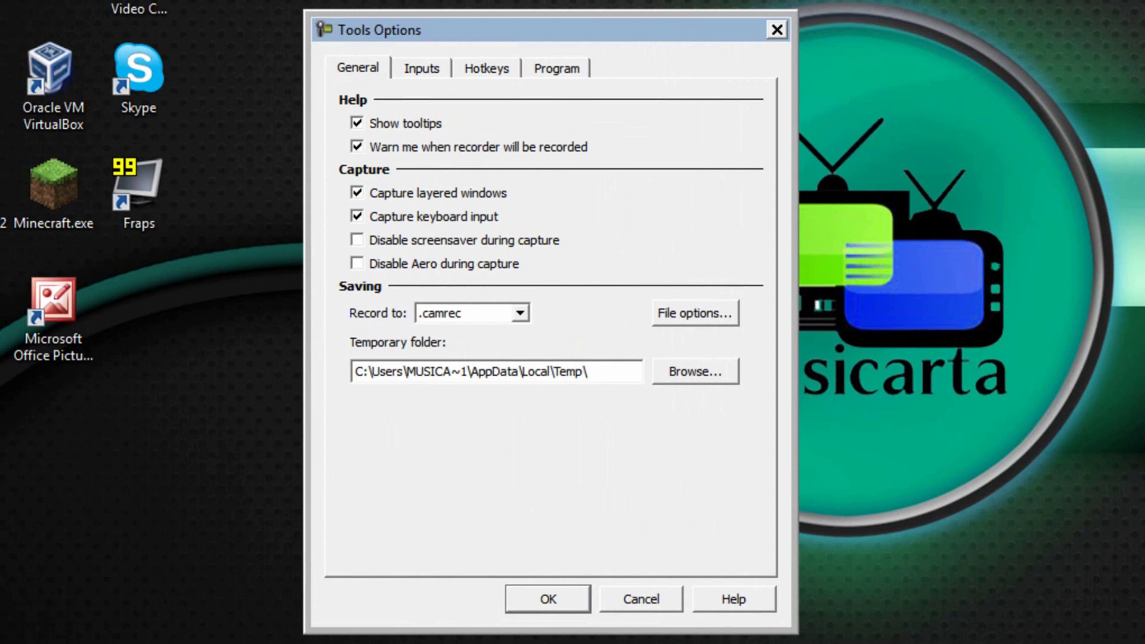
- Set the recorder's screen capture frame rate to 60 in the input options
{"action": "left_click", "coordinate": [440, 69]}
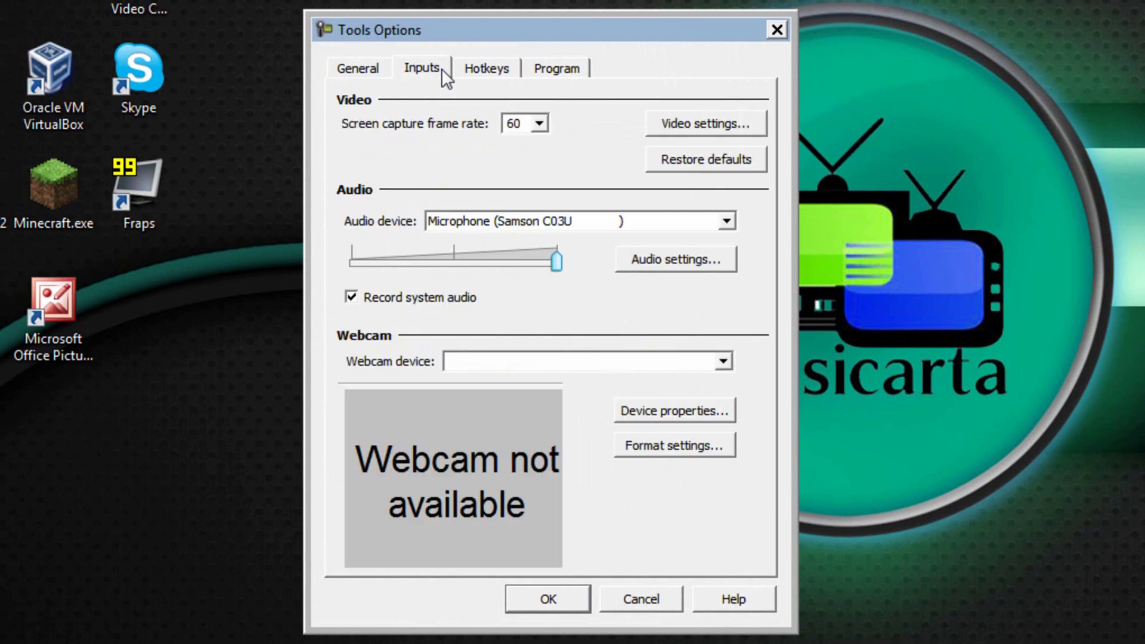
{"action": "left_click", "coordinate": [523, 124]}
{"action": "scroll", "coordinate": [525, 125], "scroll_direction": "up", "scroll_amount": 1}
{"action": "left_click", "coordinate": [540, 121]}
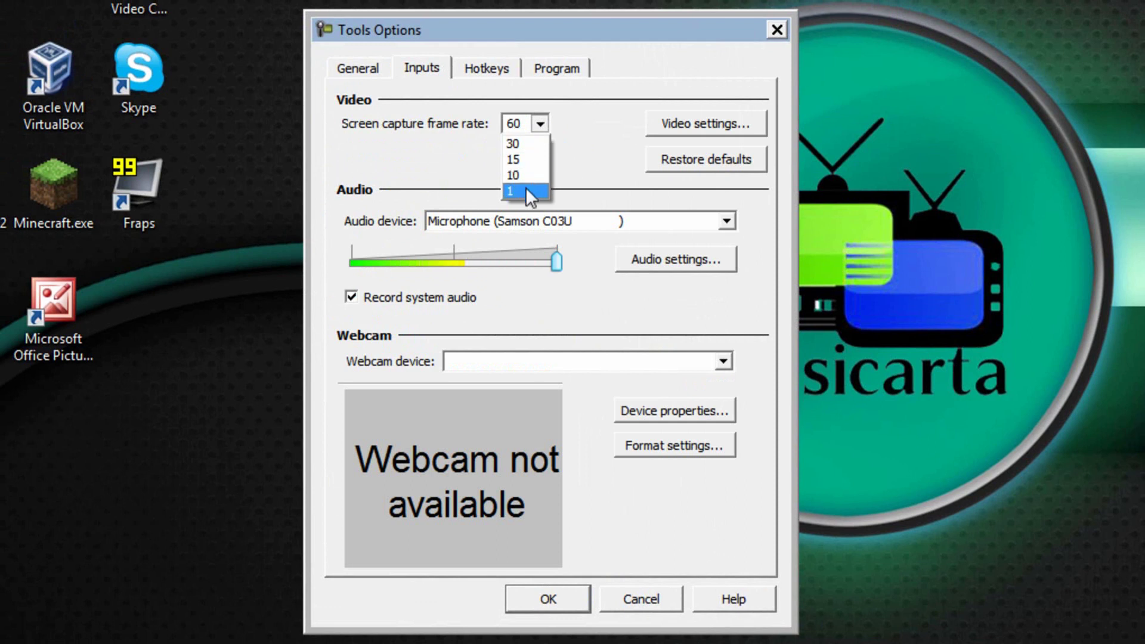
{"action": "left_click", "coordinate": [519, 132]}
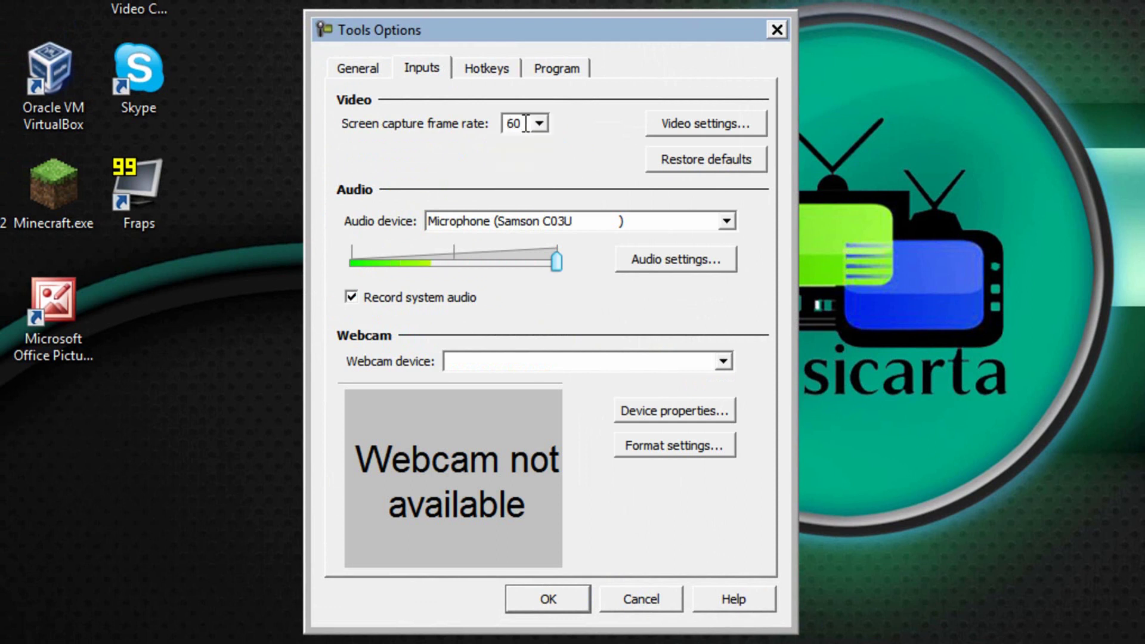
{"action": "scroll", "coordinate": [524, 124], "scroll_direction": "down", "scroll_amount": 1}
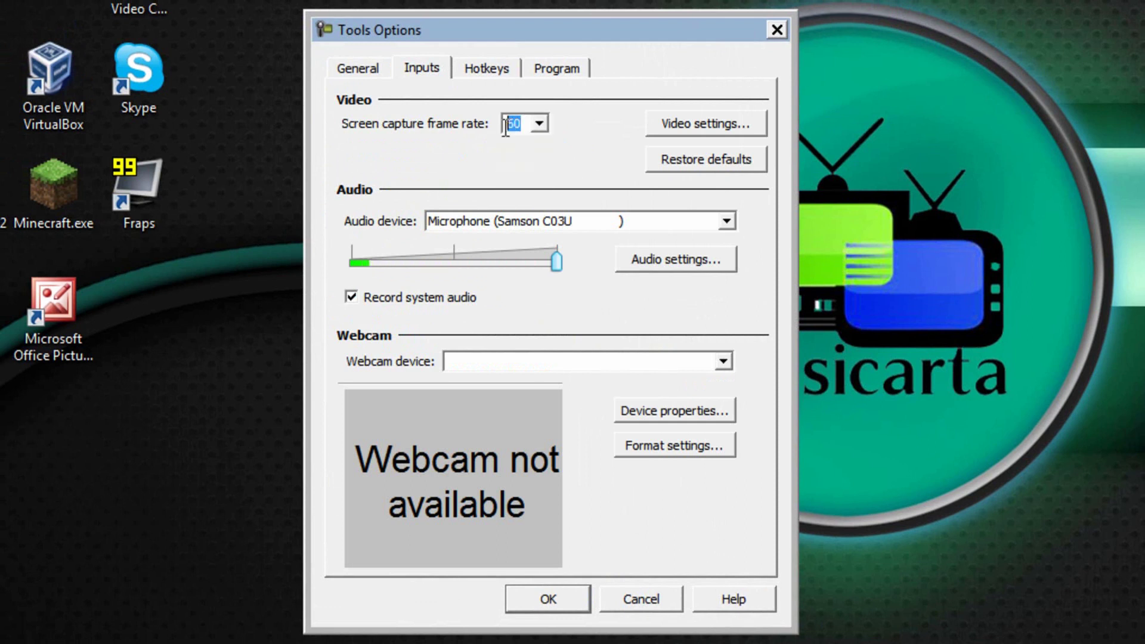
{"action": "type", "text": "60"}
- Accept the TechSmith Screen Capture Codec for video compression, with its compression control at the Better compression end
{"action": "left_click", "coordinate": [730, 125]}
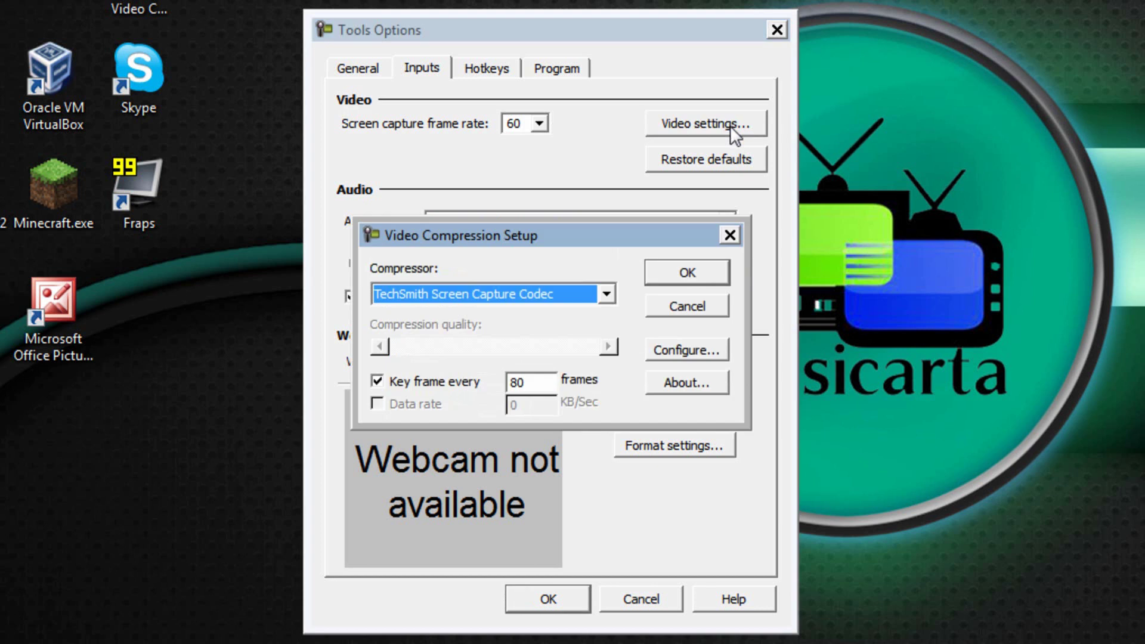
{"action": "left_click", "coordinate": [691, 351]}
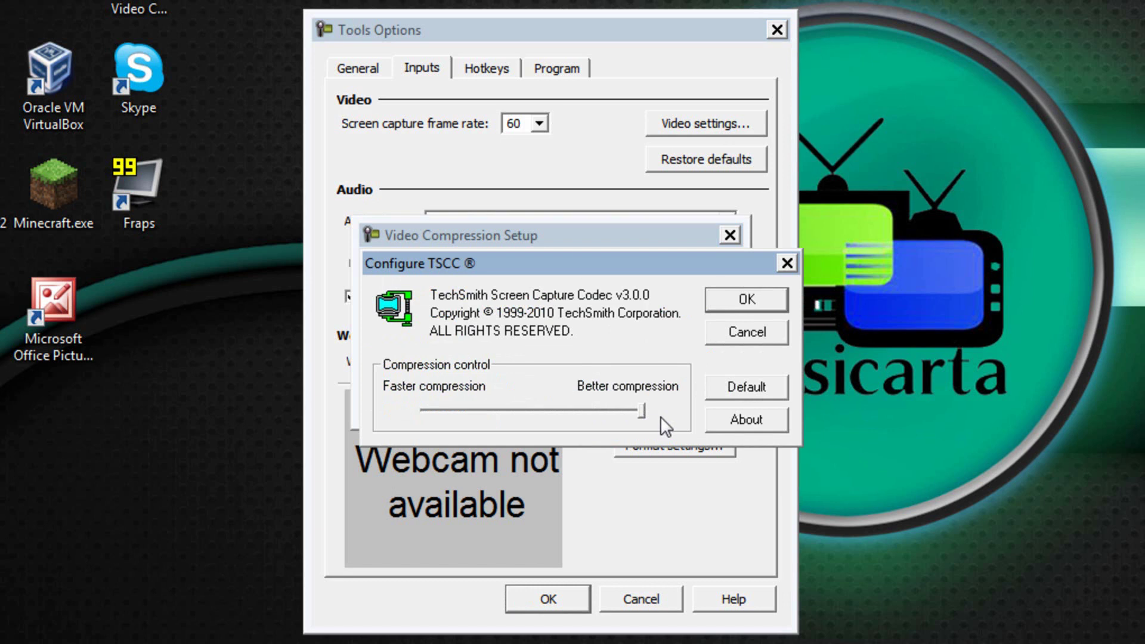
{"action": "left_click", "coordinate": [749, 303]}
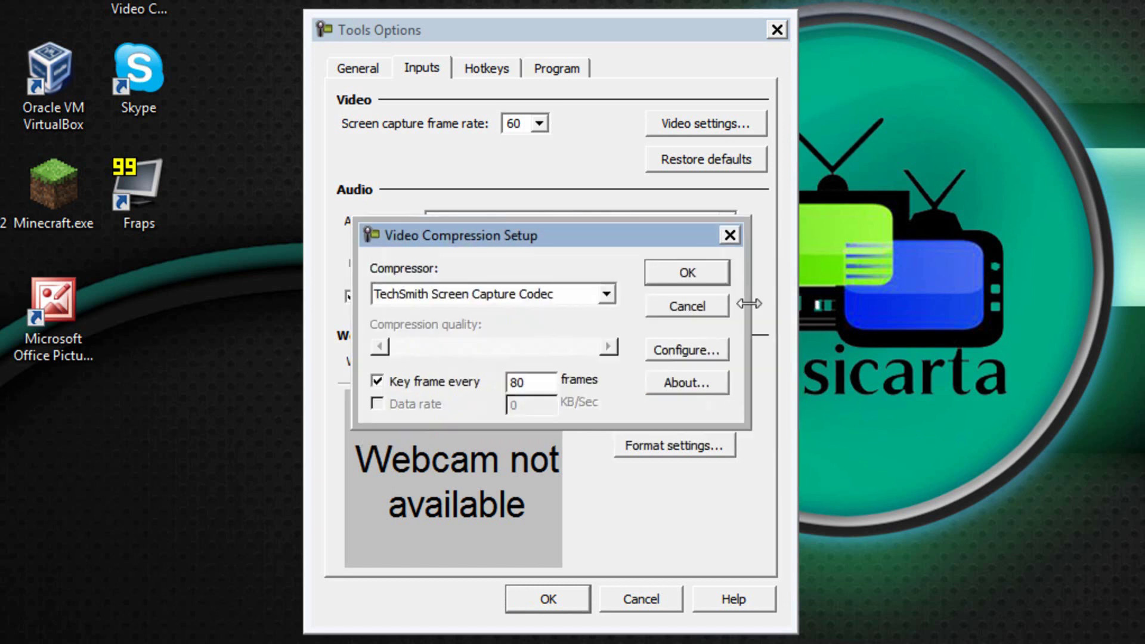
{"action": "left_click", "coordinate": [692, 277]}
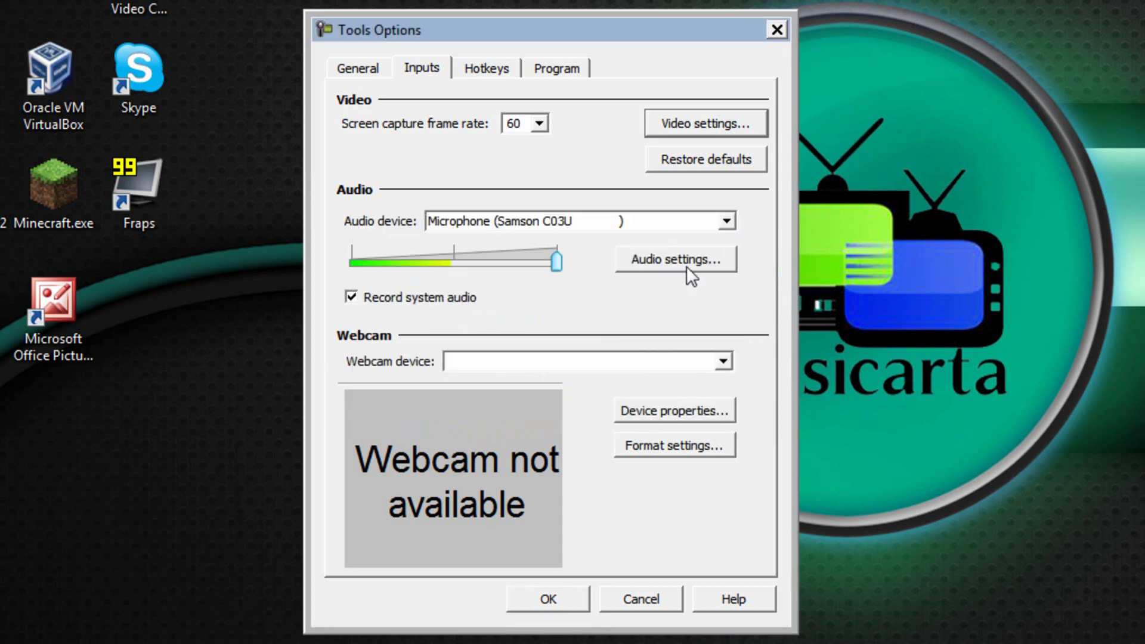
- Set the recorder's audio format attributes to 48.000 kHz, 16 Bit, Stereo
{"action": "left_click", "coordinate": [686, 266]}
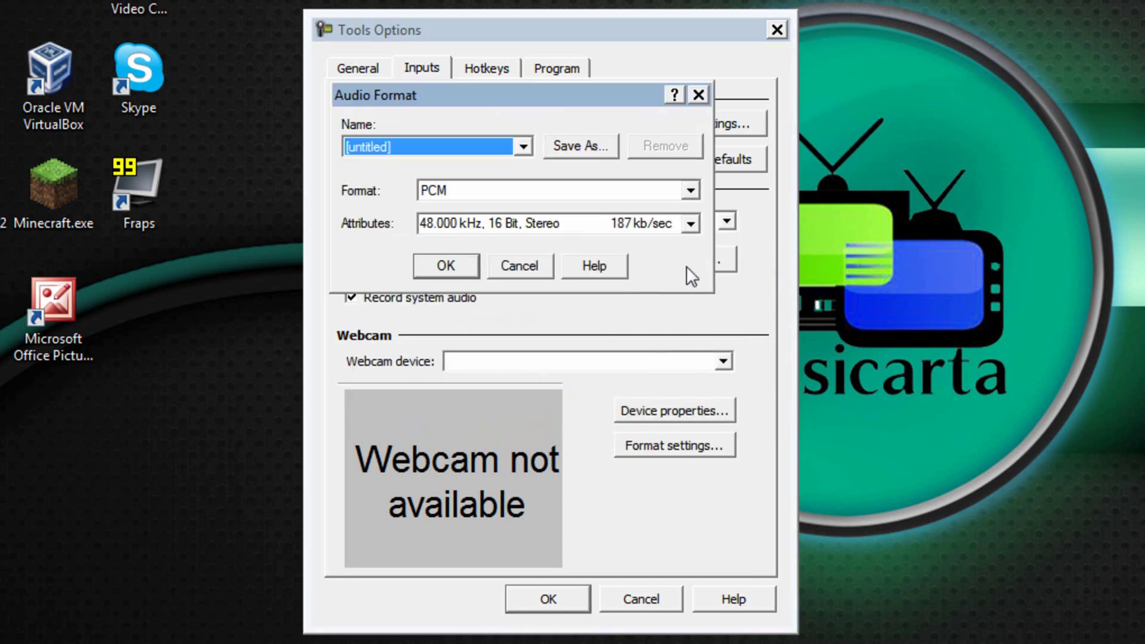
{"action": "left_click", "coordinate": [690, 223]}
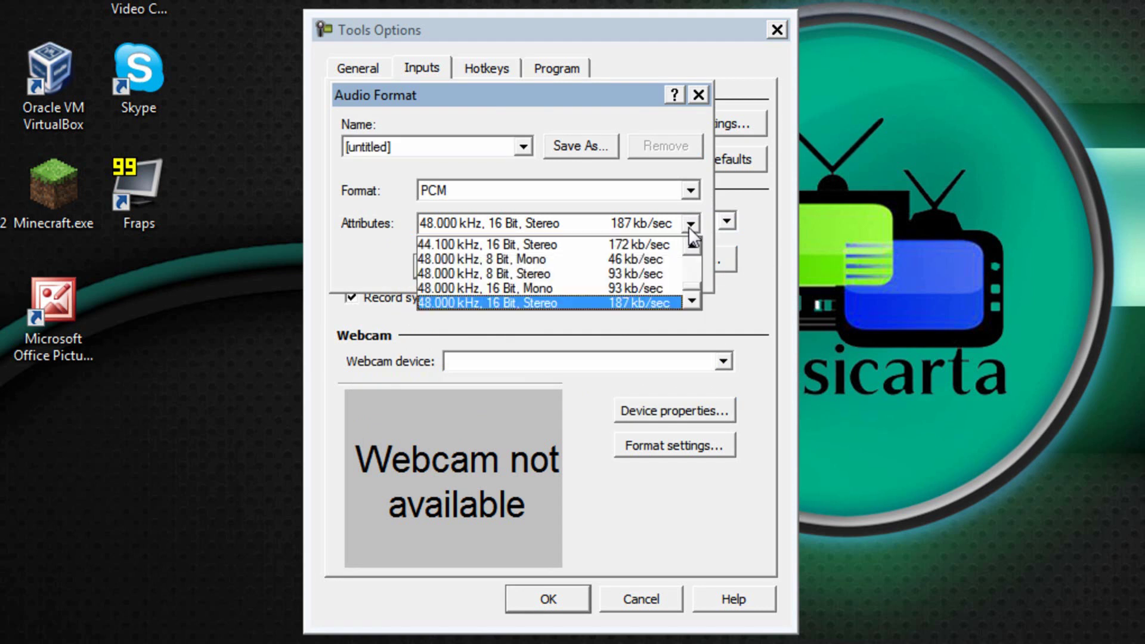
{"action": "left_click", "coordinate": [656, 302]}
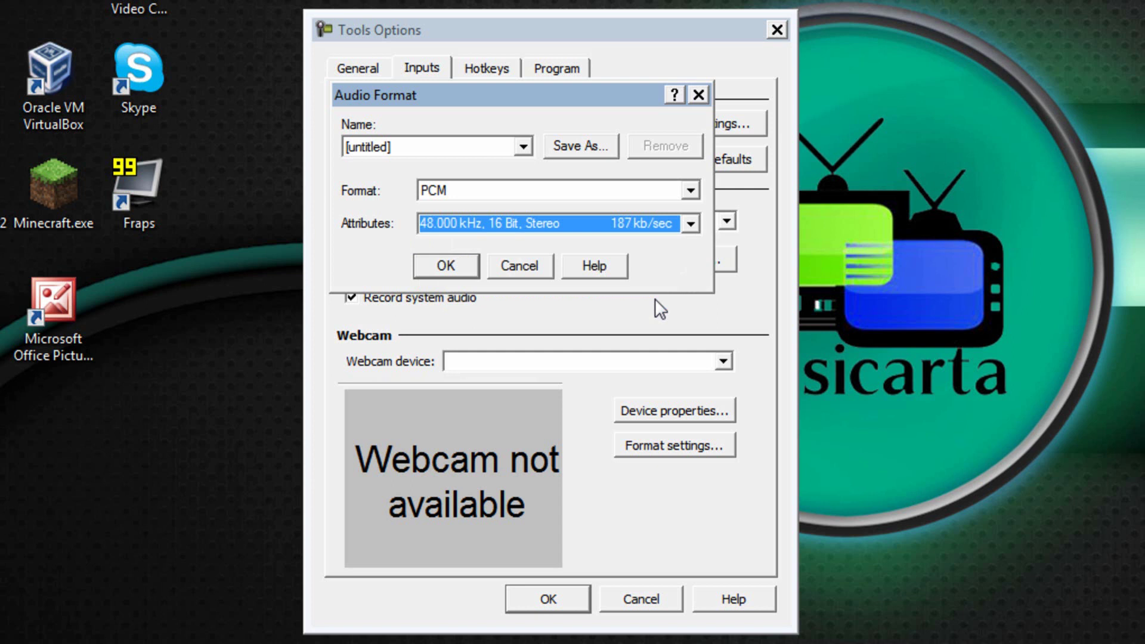
{"action": "left_click", "coordinate": [446, 265]}
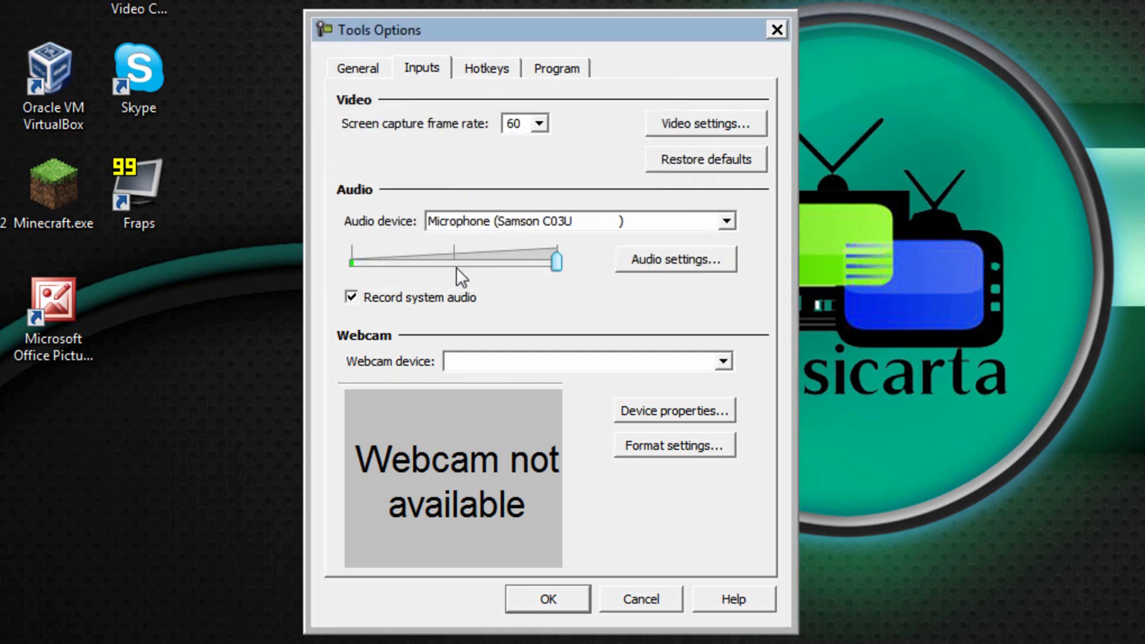
- Review the recorder's hotkey and program settings and accept the tool options
{"action": "left_click", "coordinate": [512, 69]}
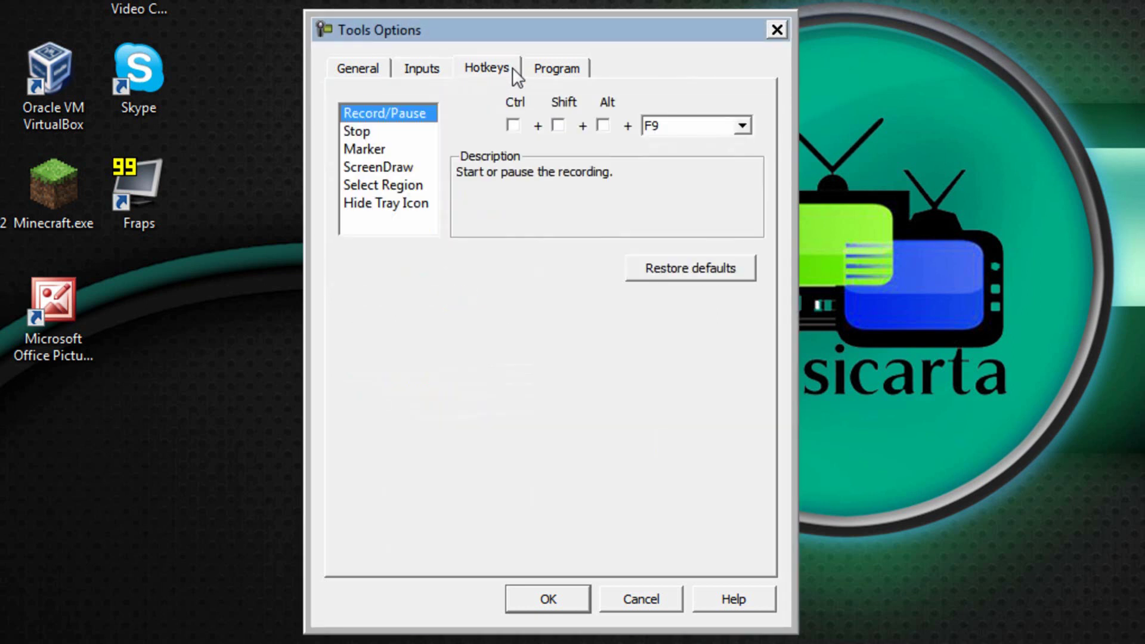
{"action": "left_click", "coordinate": [581, 68]}
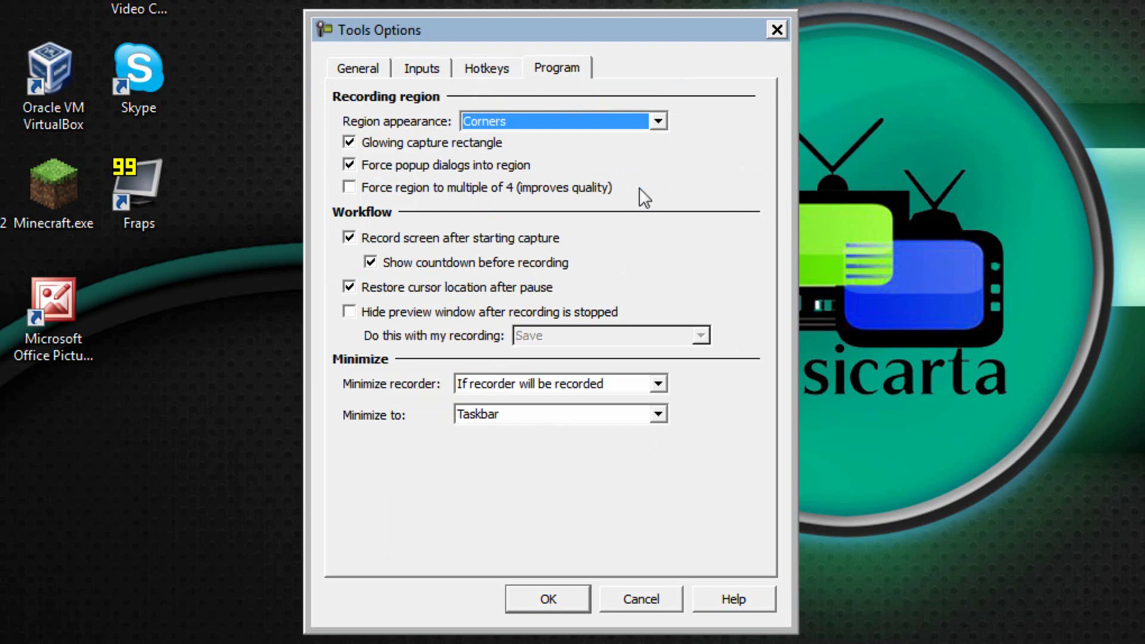
{"action": "left_click", "coordinate": [566, 596]}
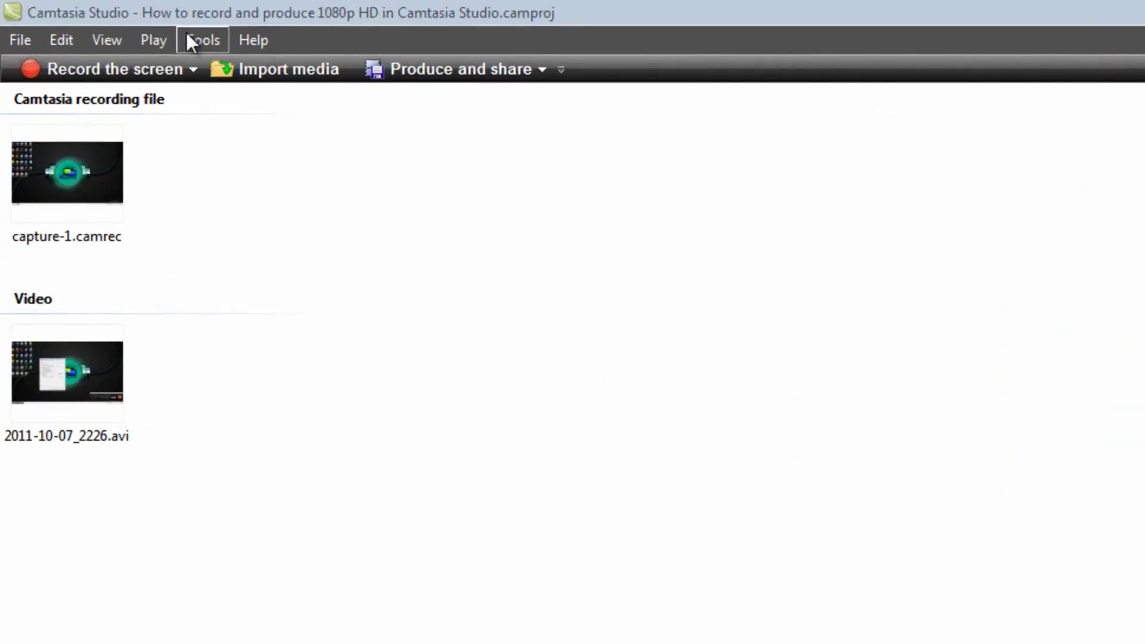
- Lower the default transition duration in Camtasia Studio's program options and accept the change
{"action": "left_click", "coordinate": [101, 19]}
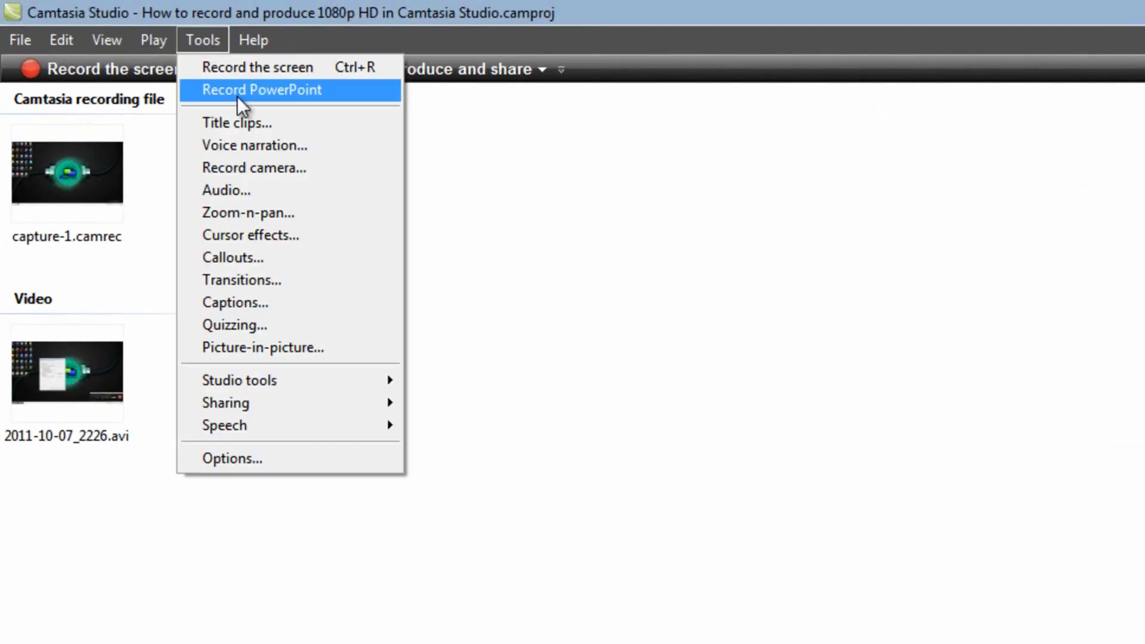
{"action": "left_click", "coordinate": [392, 461]}
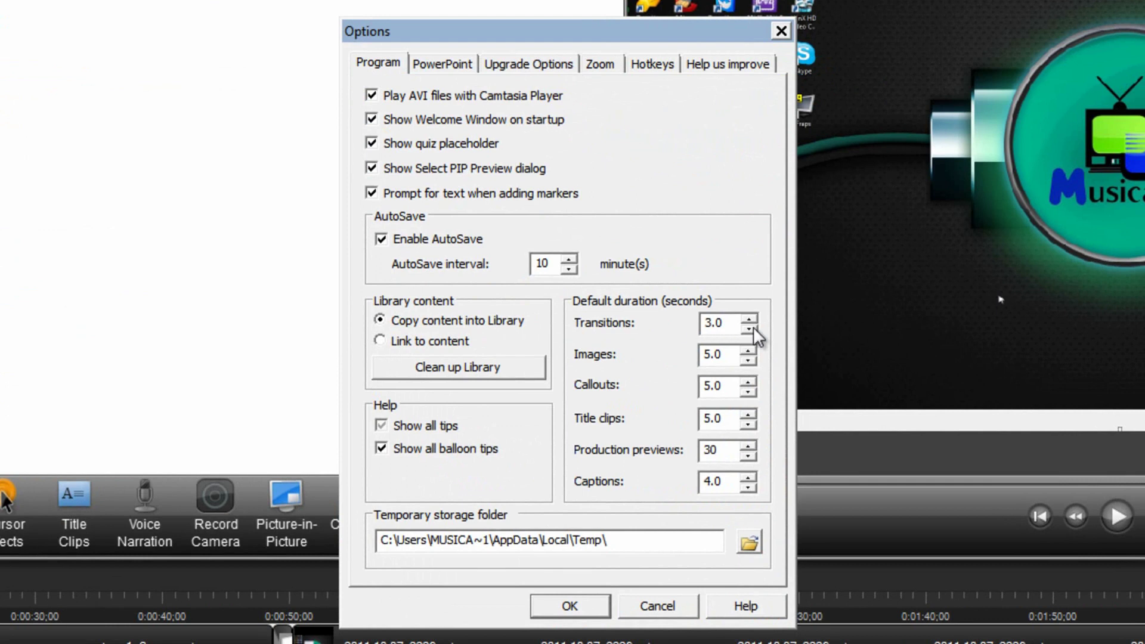
{"action": "left_click", "coordinate": [752, 328]}
{"action": "left_click_drag", "start_coordinate": [753, 326], "coordinate": [753, 326]}
{"action": "left_click", "coordinate": [569, 606]}
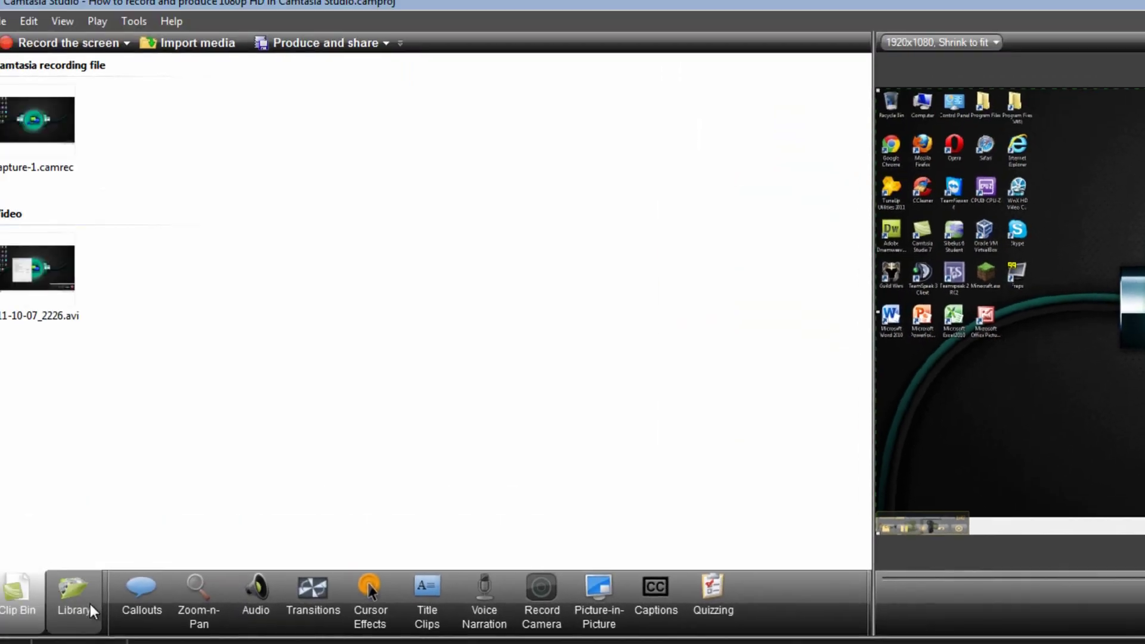
- Look through the Digital Radius folder in the media library and collapse it again
{"action": "left_click", "coordinate": [90, 596]}
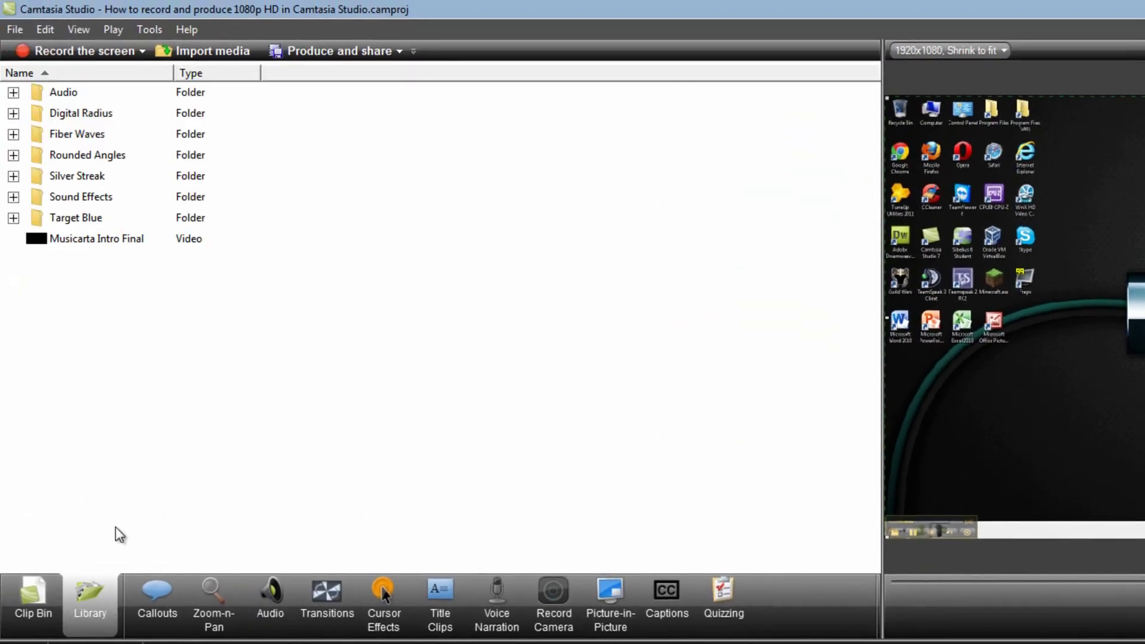
{"action": "left_click", "coordinate": [13, 113]}
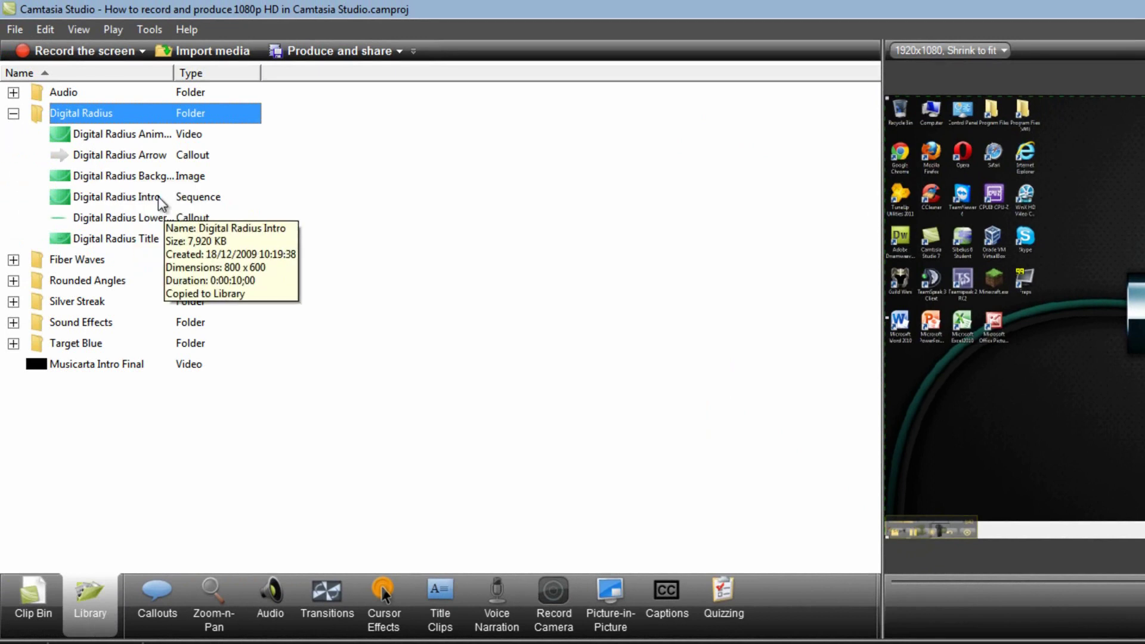
{"action": "left_click", "coordinate": [160, 137]}
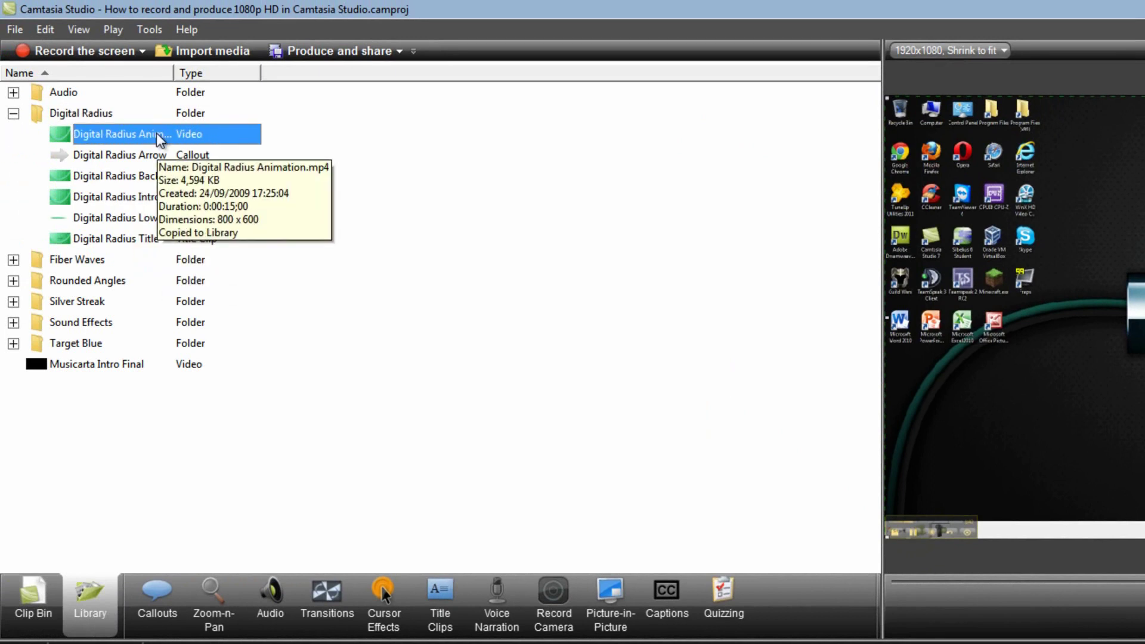
{"action": "left_click", "coordinate": [14, 114]}
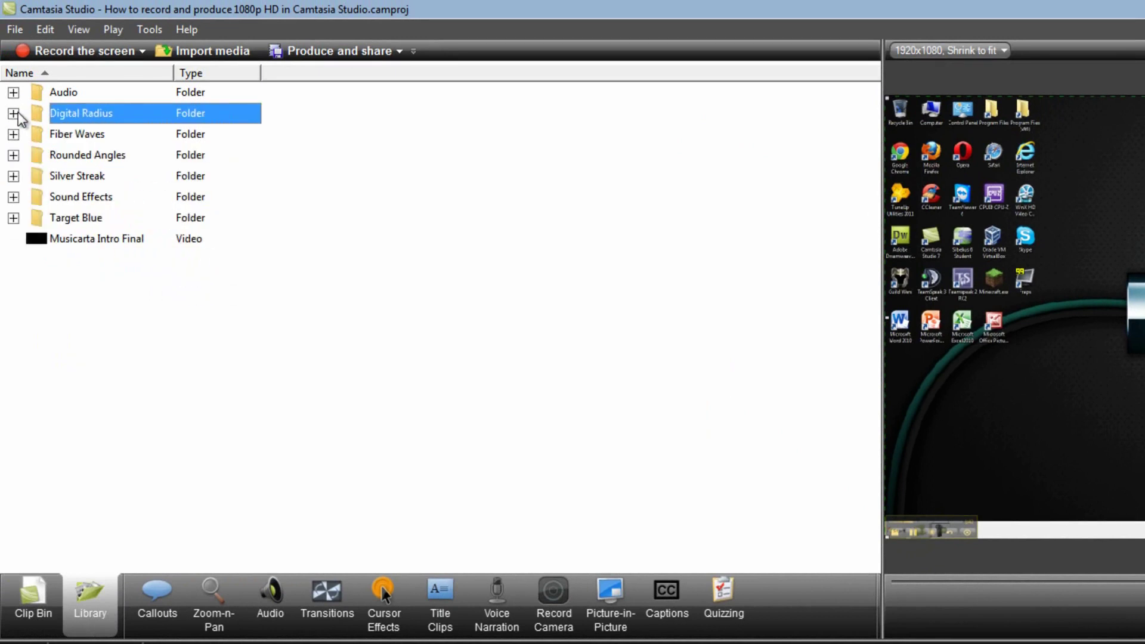
- Start producing the video and begin a new production preset from the preset manager
{"action": "left_click", "coordinate": [351, 50]}
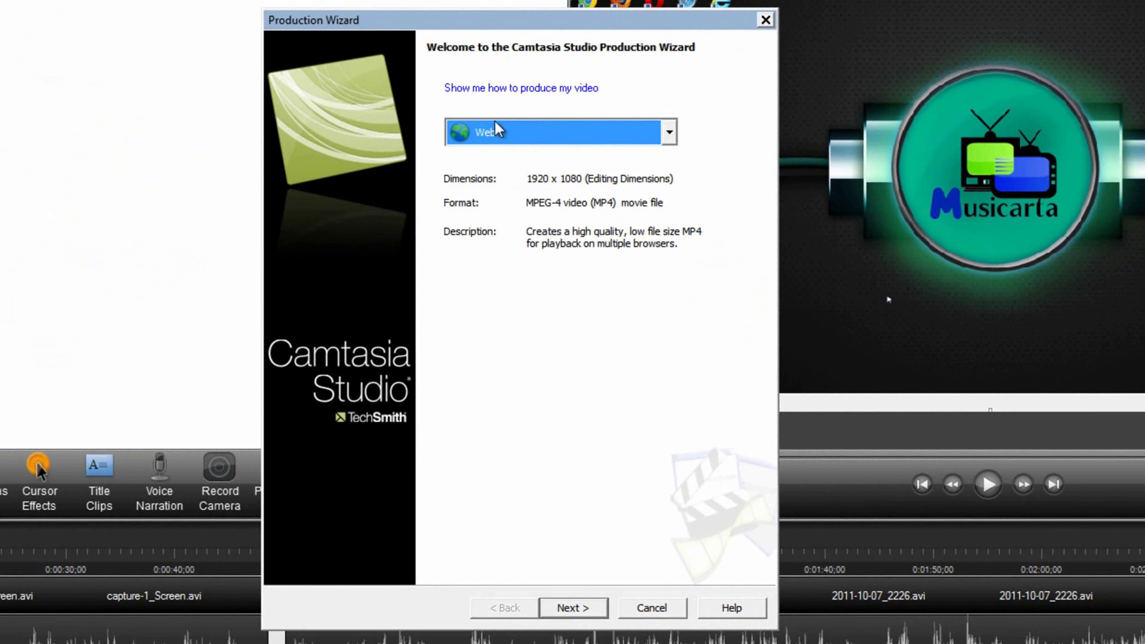
{"action": "left_click", "coordinate": [672, 134]}
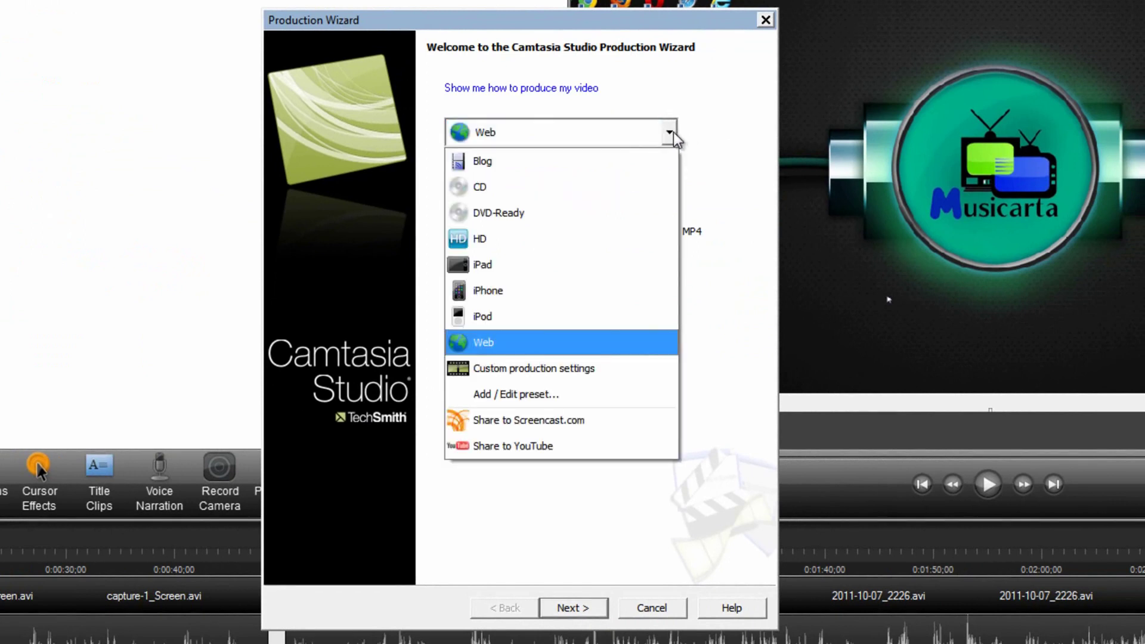
{"action": "left_click", "coordinate": [608, 394]}
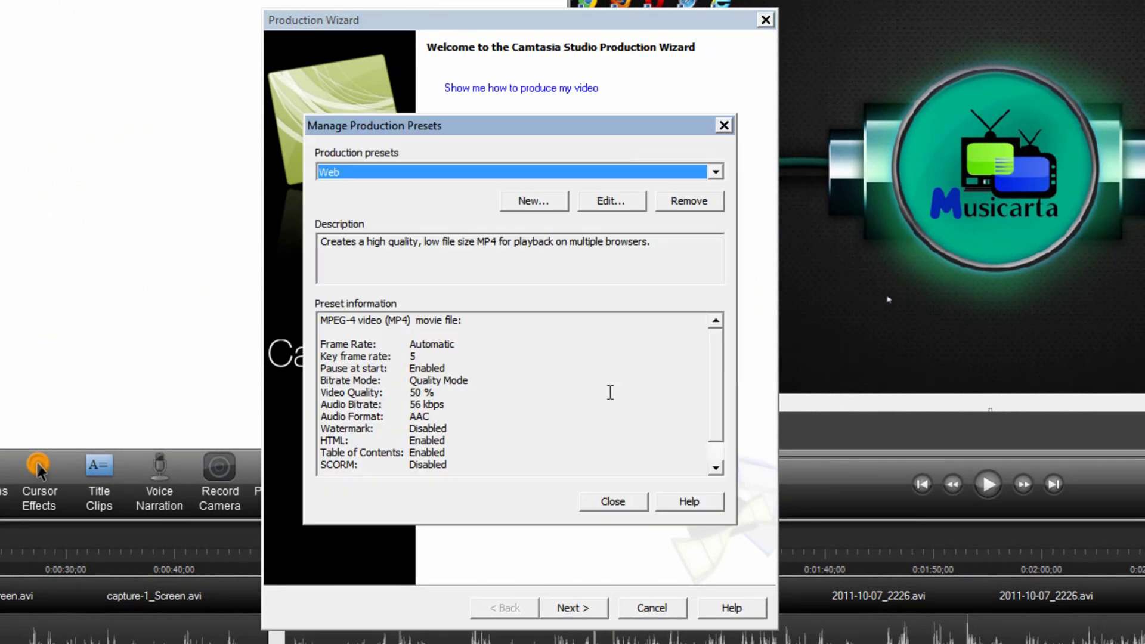
{"action": "left_click", "coordinate": [546, 208]}
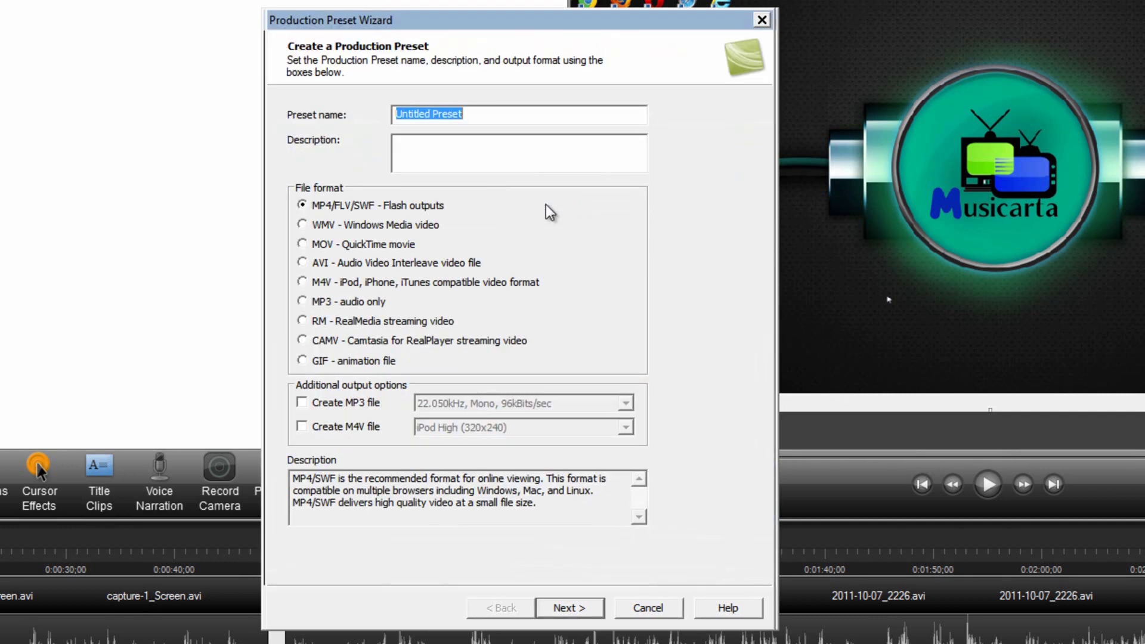
- Name the preset WMV 1080p with WMV - Windows Media video as its file format, keeping the recommended encoding profile
{"action": "type", "text": "WM"}
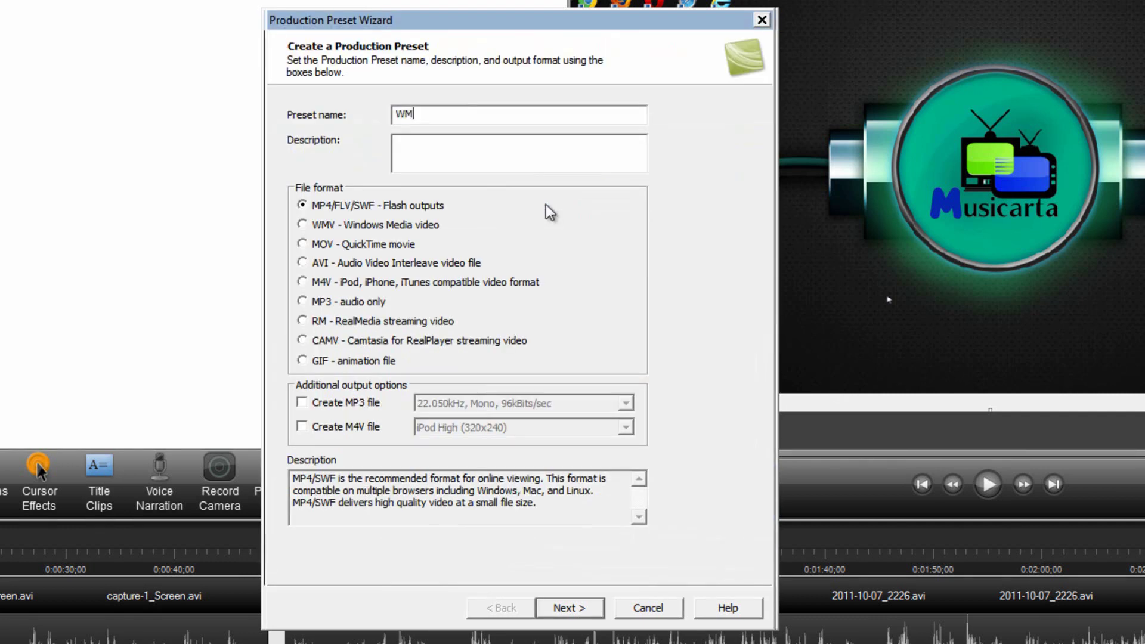
{"action": "type", "text": "V 1080p"}
{"action": "left_click", "coordinate": [302, 226]}
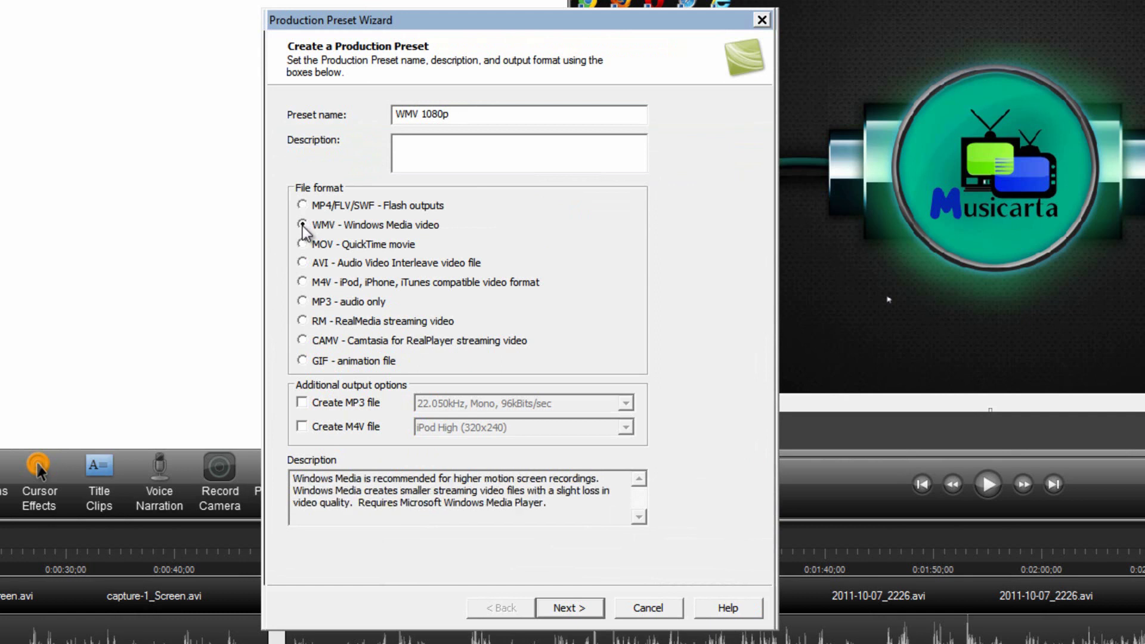
{"action": "left_click", "coordinate": [595, 613]}
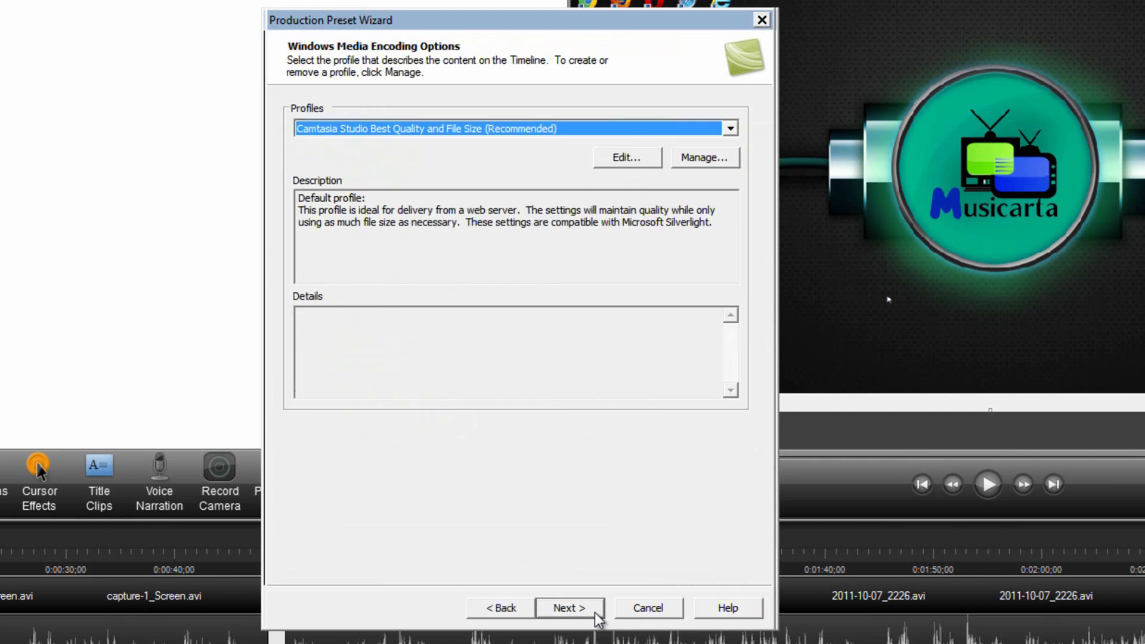
{"action": "left_click", "coordinate": [595, 613]}
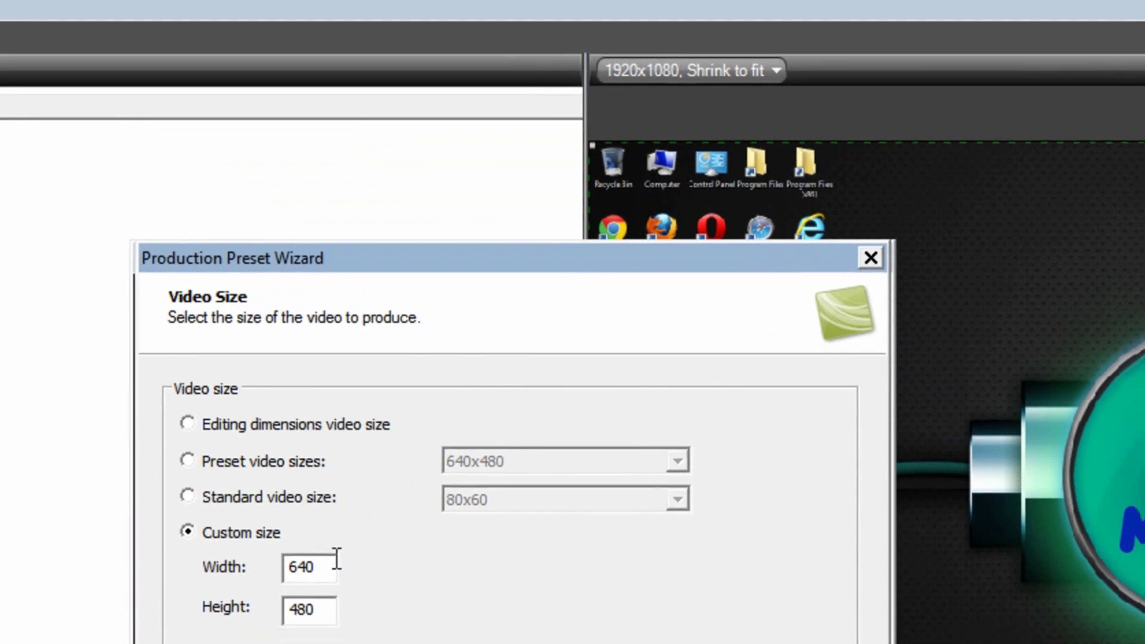
- Set the WMV preset's custom video size to a width of 1920 and a height of 1080 and continue to the video options
{"action": "double_click", "coordinate": [322, 567]}
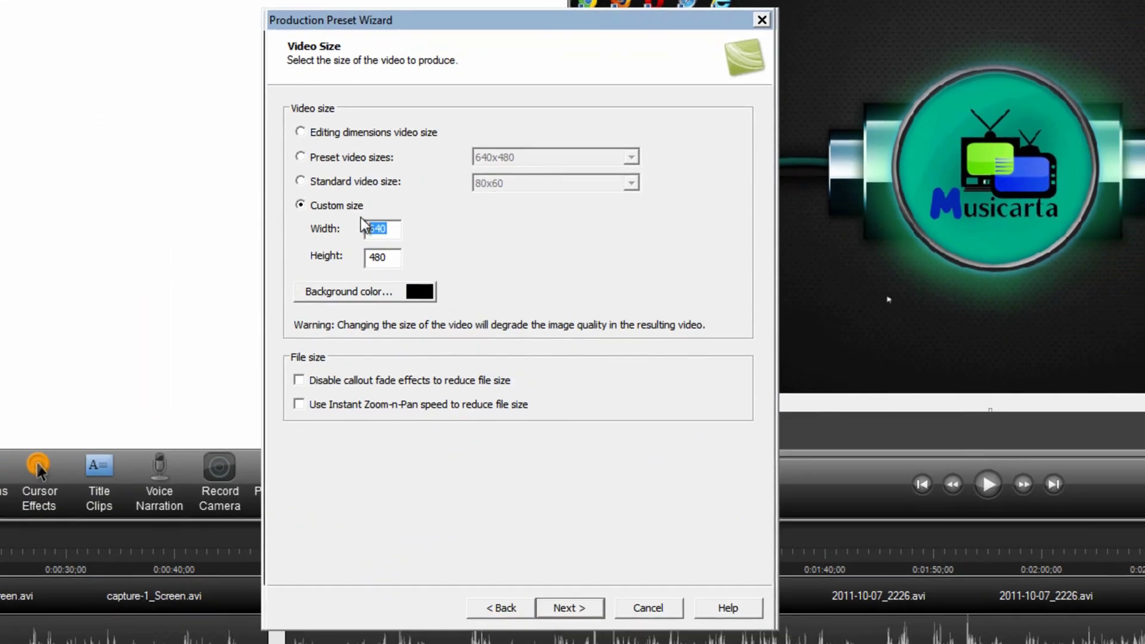
{"action": "type", "text": "1920"}
{"action": "key", "text": "Tab"}
{"action": "type", "text": "100"}
{"action": "key", "text": "BackSpace"}
{"action": "type", "text": "80"}
{"action": "left_click", "coordinate": [592, 610]}
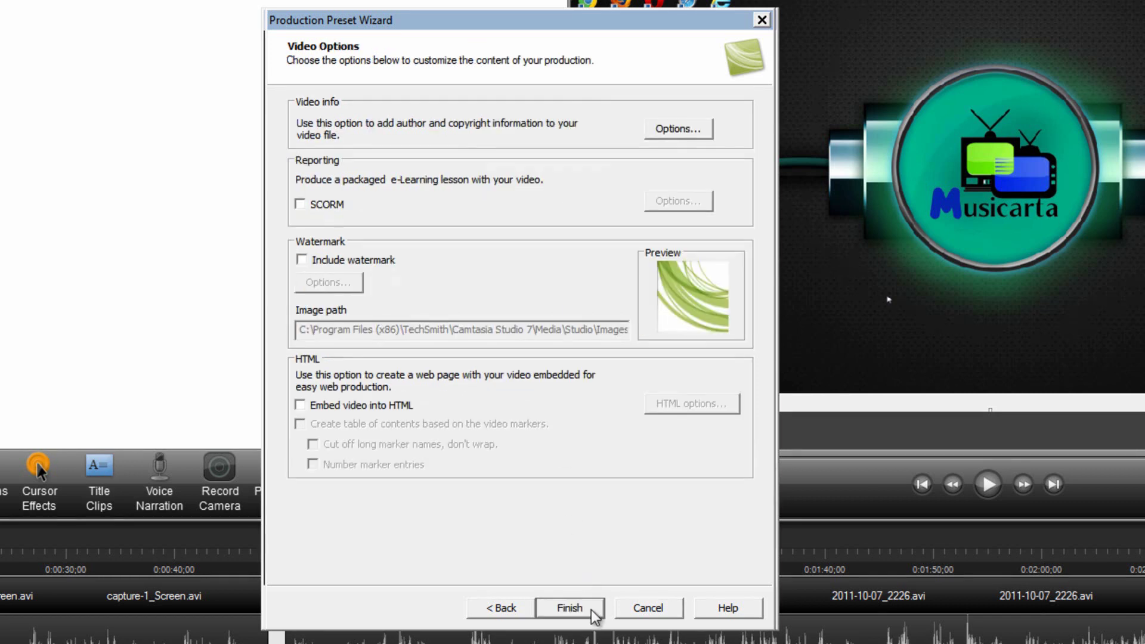
- Examine the watermark options for the preset, cancel them and leave the watermark excluded
{"action": "left_click", "coordinate": [303, 261]}
{"action": "left_click", "coordinate": [330, 281]}
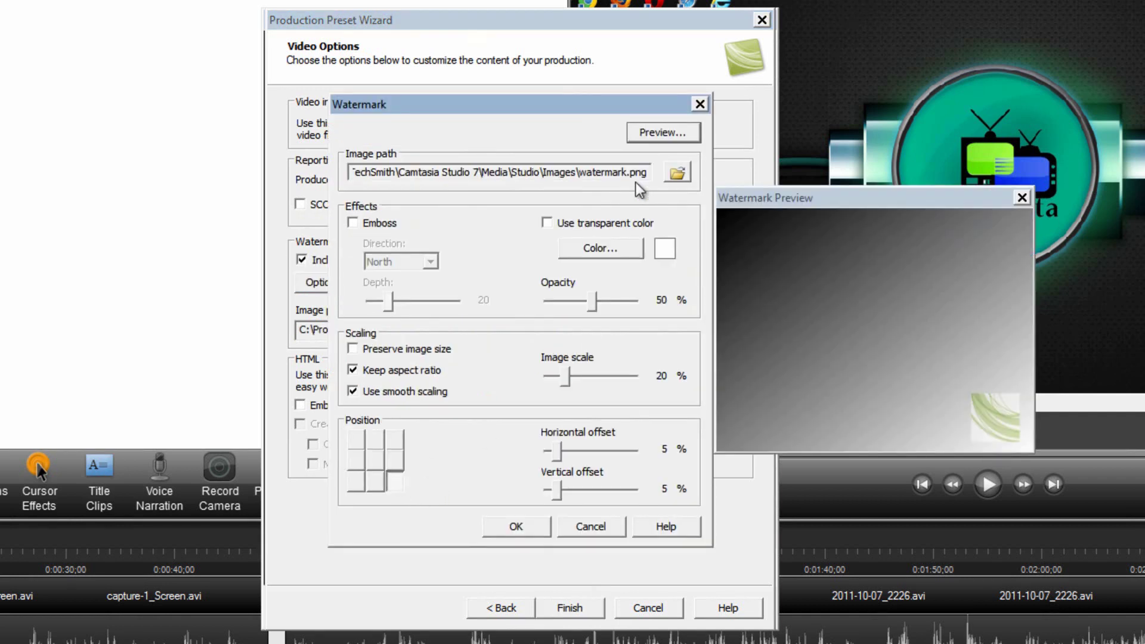
{"action": "left_click", "coordinate": [592, 527]}
{"action": "left_click", "coordinate": [306, 261]}
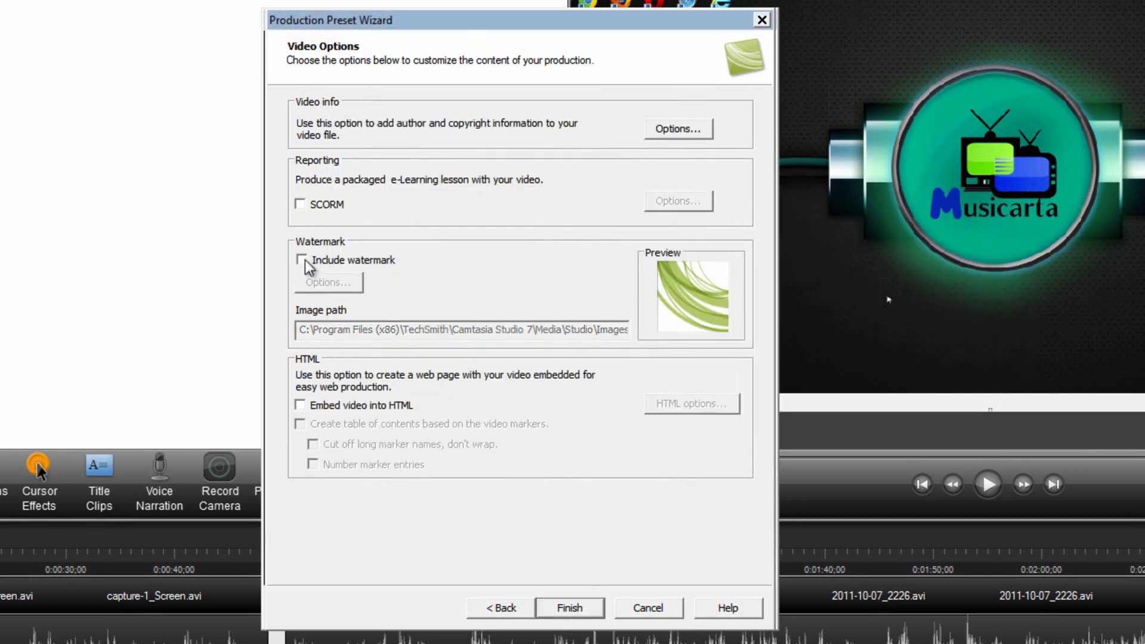
- Finish the WMV preset and start a new one named MOV 1080p with MOV - QuickTime movie as its file format
{"action": "left_click", "coordinate": [588, 607]}
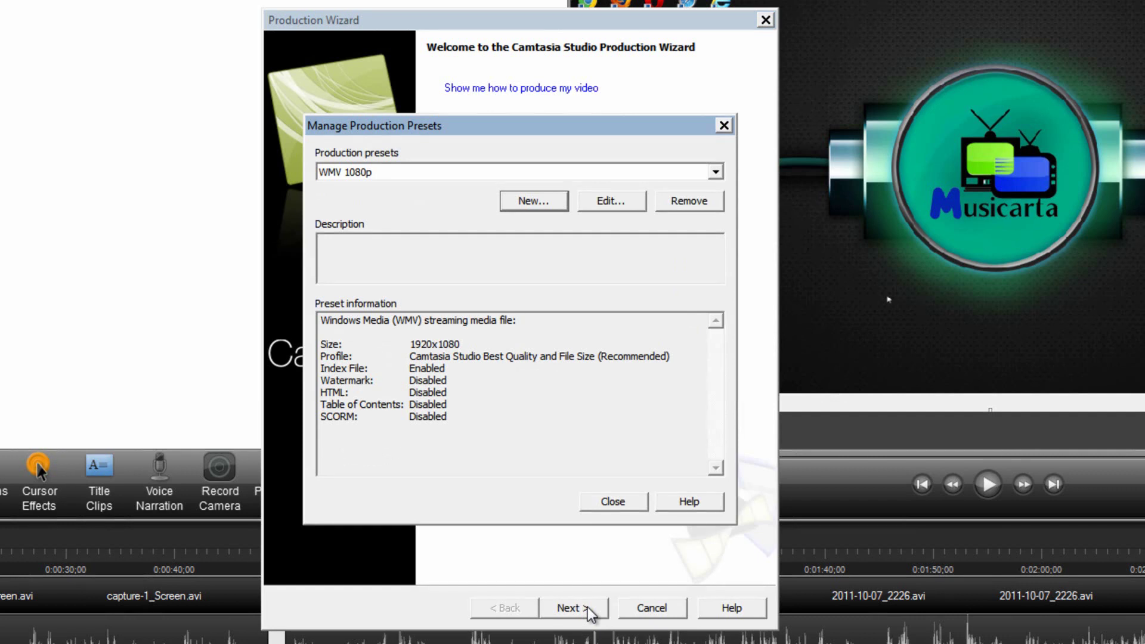
{"action": "left_click", "coordinate": [533, 199]}
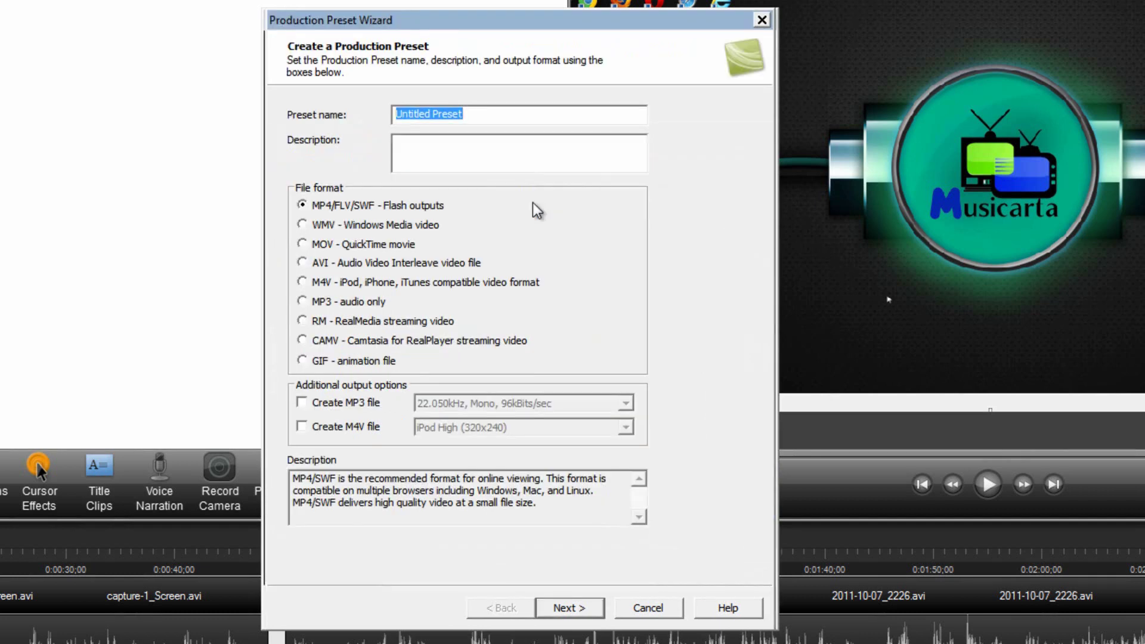
{"action": "type", "text": "MOV "}
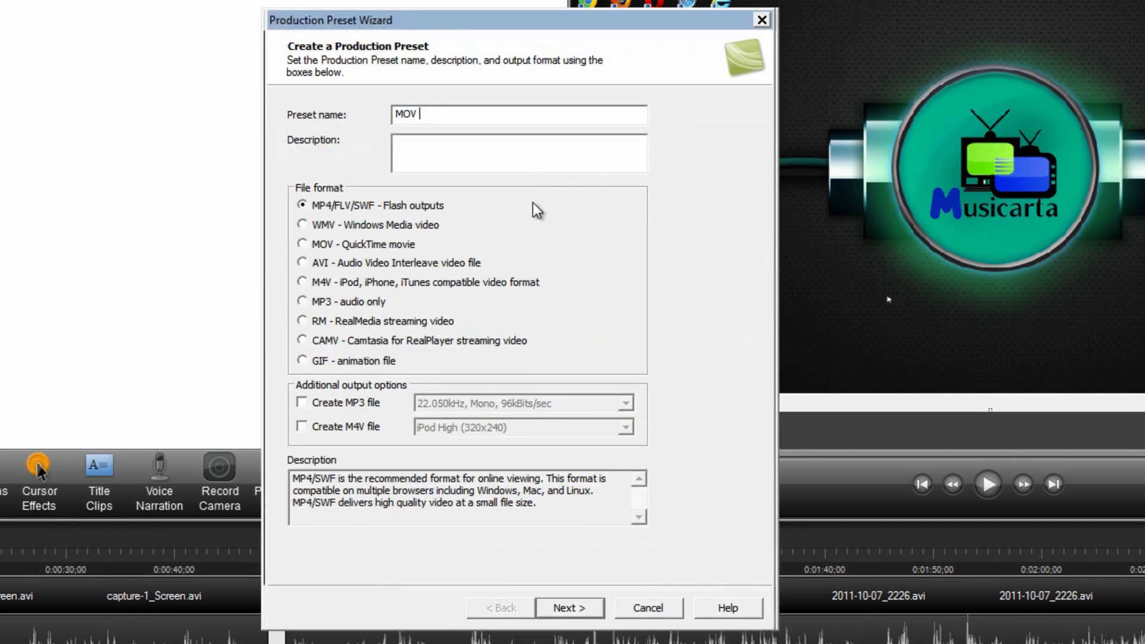
{"action": "type", "text": "1080p"}
{"action": "left_click", "coordinate": [302, 245]}
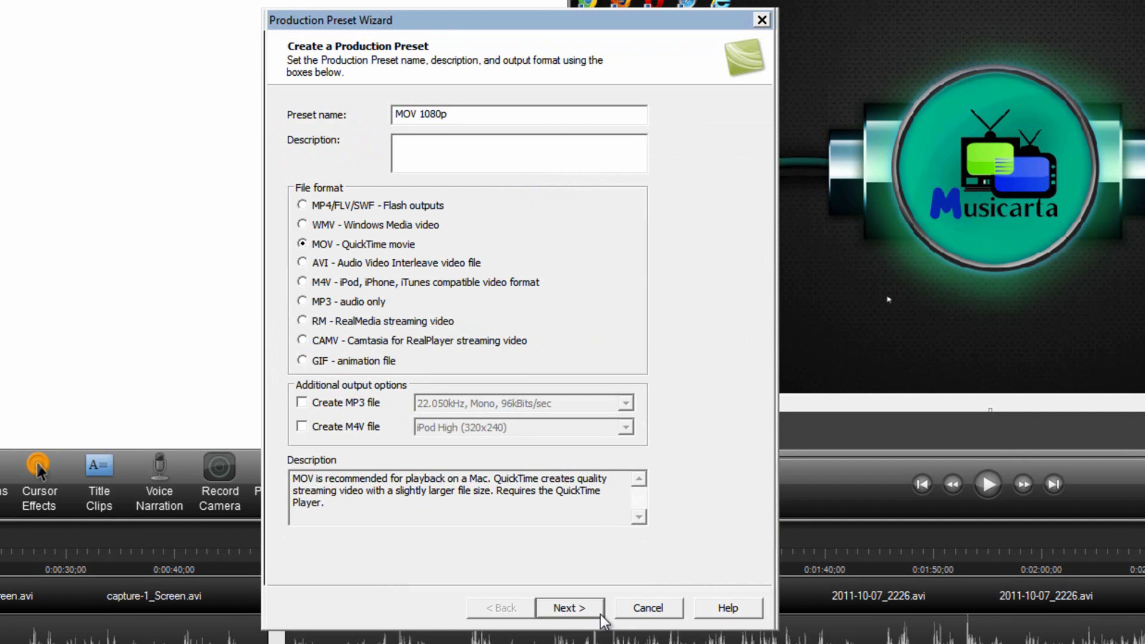
{"action": "left_click", "coordinate": [570, 607]}
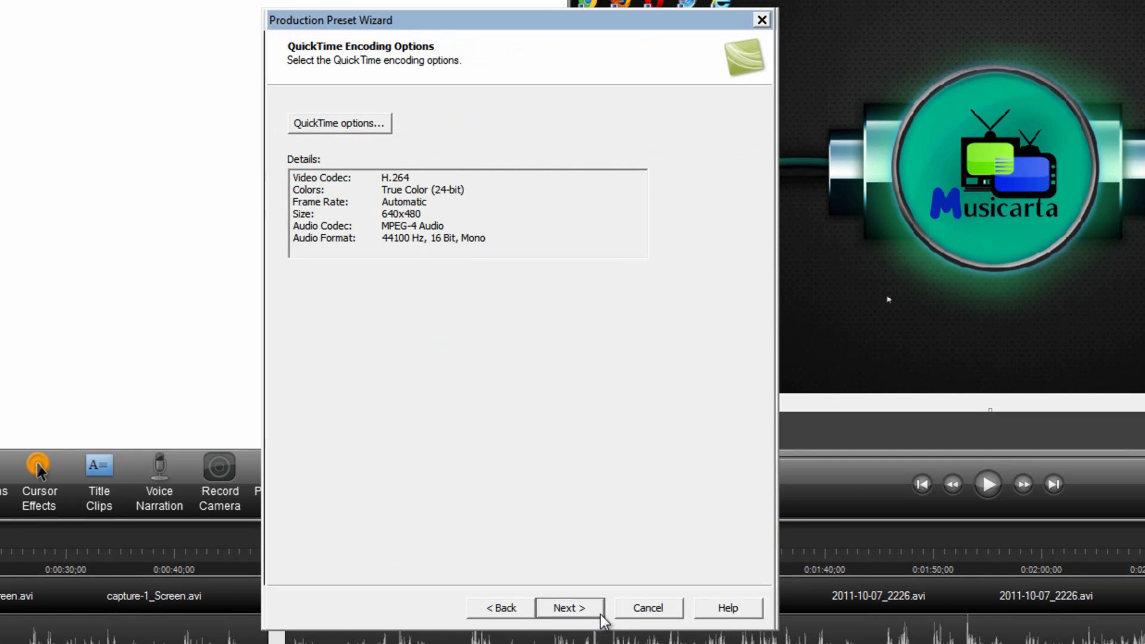
- Open QuickTime Player and check for updates to the existing QuickTime software
{"action": "key", "text": "super"}
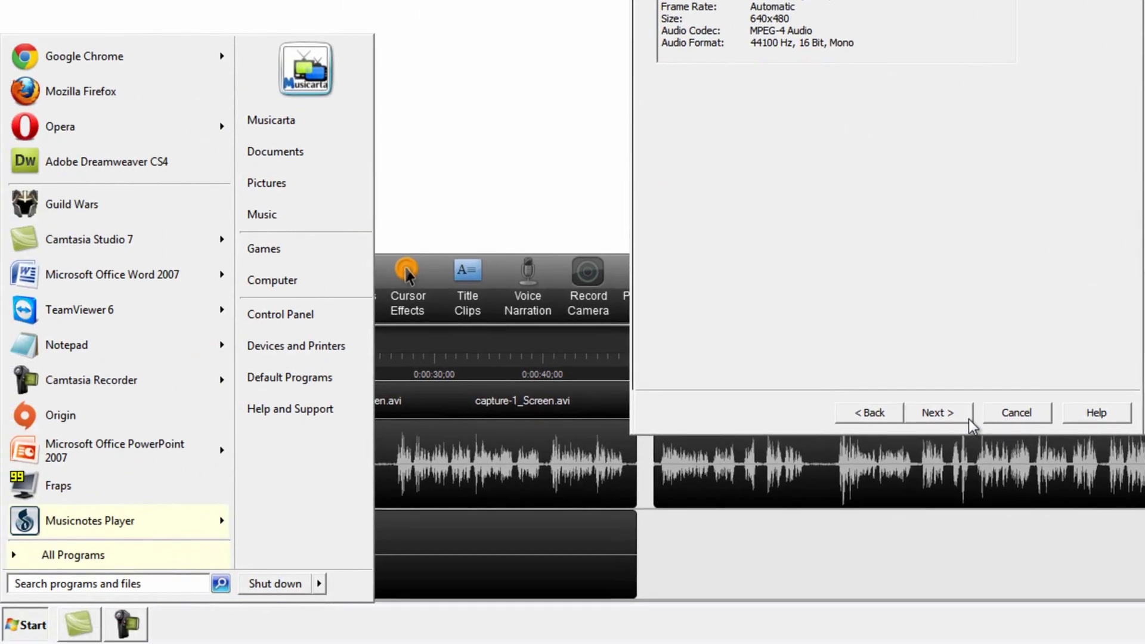
{"action": "type", "text": "quick"}
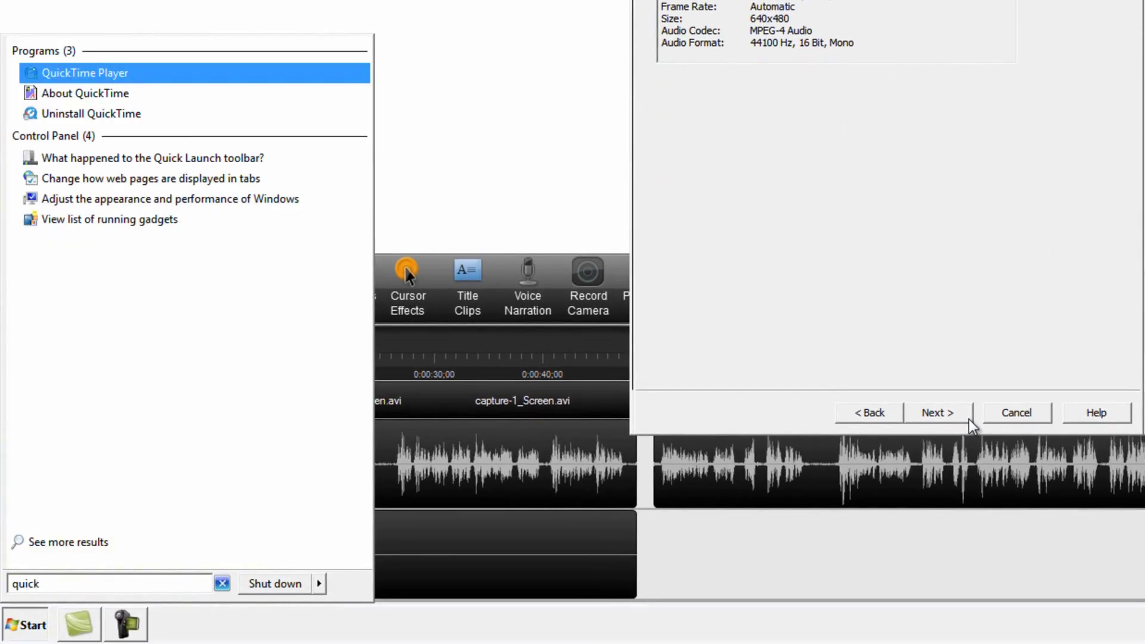
{"action": "left_click", "coordinate": [124, 74]}
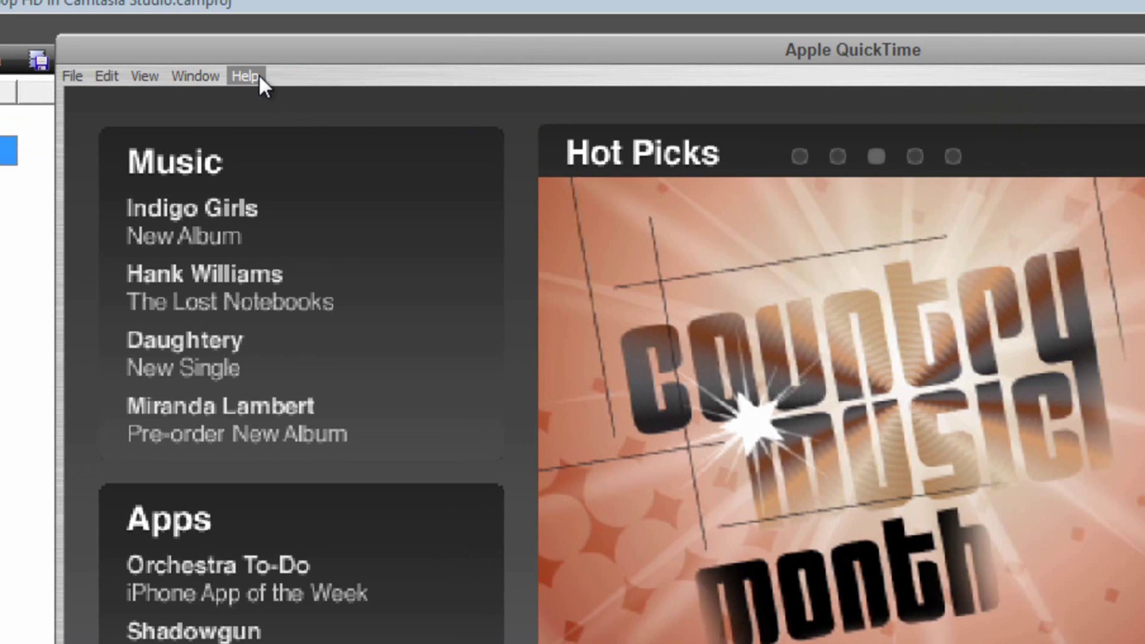
{"action": "left_click", "coordinate": [260, 78]}
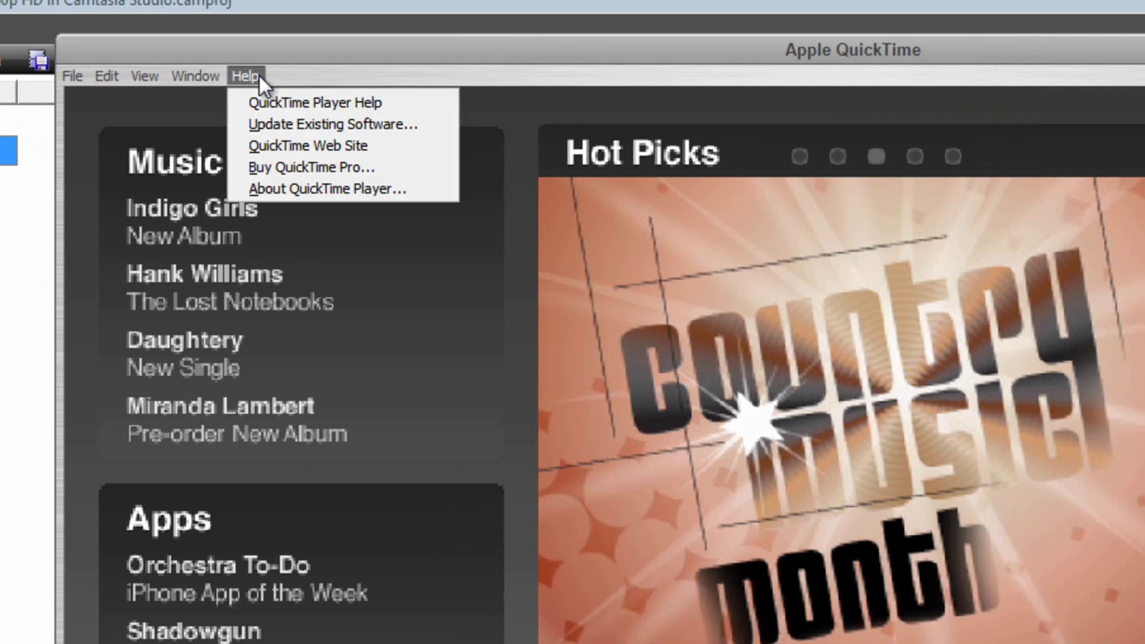
{"action": "left_click", "coordinate": [424, 125]}
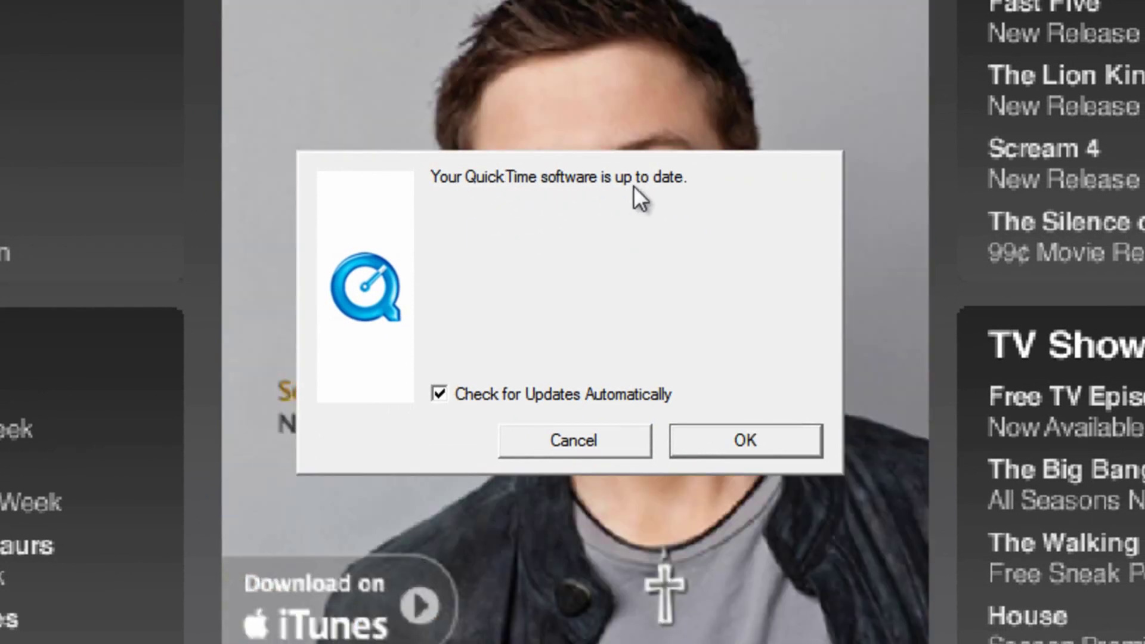
{"action": "left_click", "coordinate": [788, 448]}
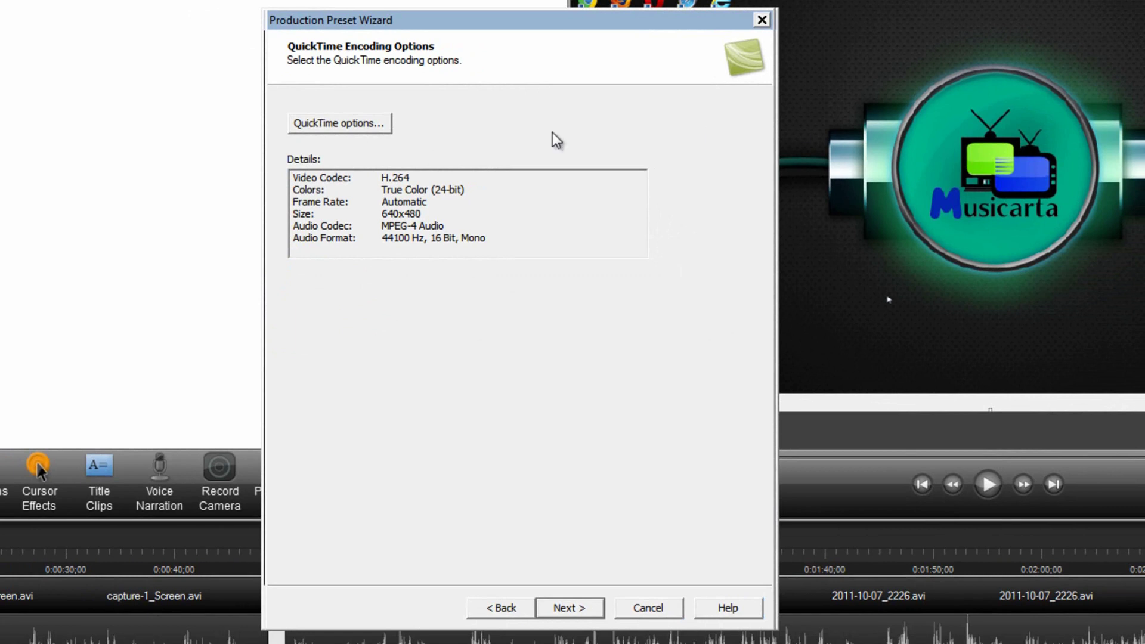
- Set the preset's QuickTime video compression to Best quality with Best quality (Multi-pass) encoding
{"action": "left_click", "coordinate": [381, 124]}
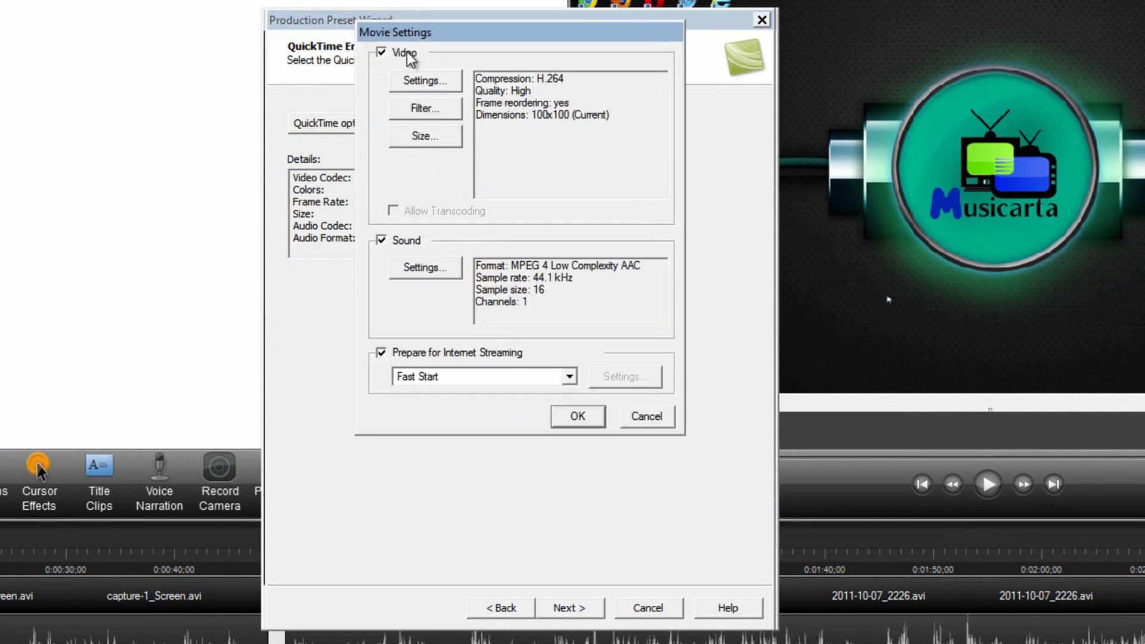
{"action": "left_click", "coordinate": [446, 81]}
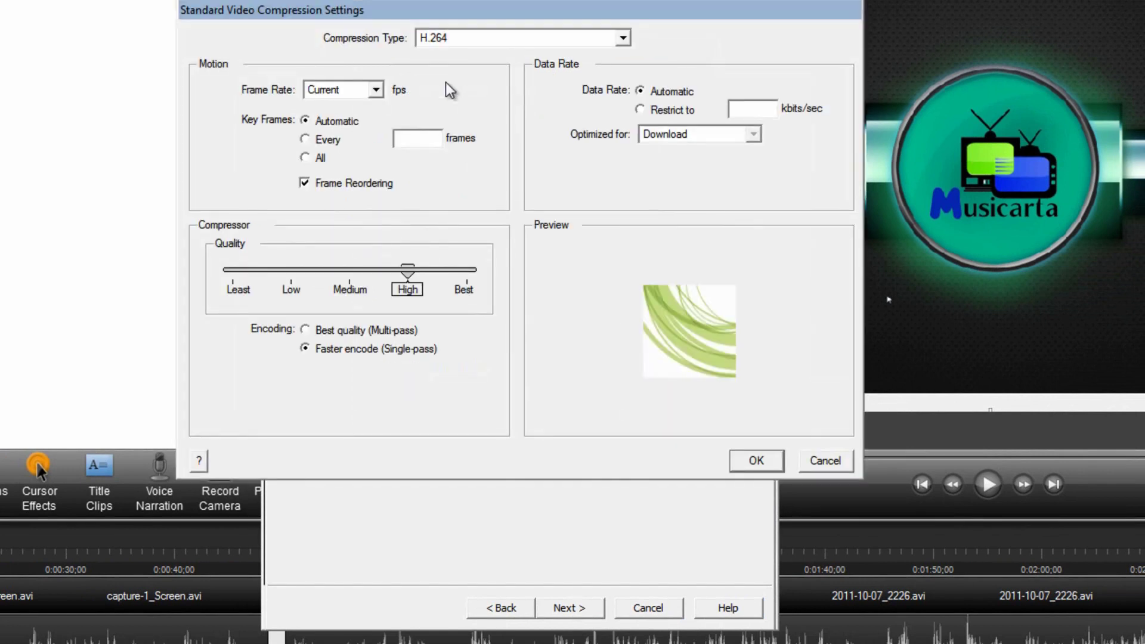
{"action": "left_click", "coordinate": [463, 289]}
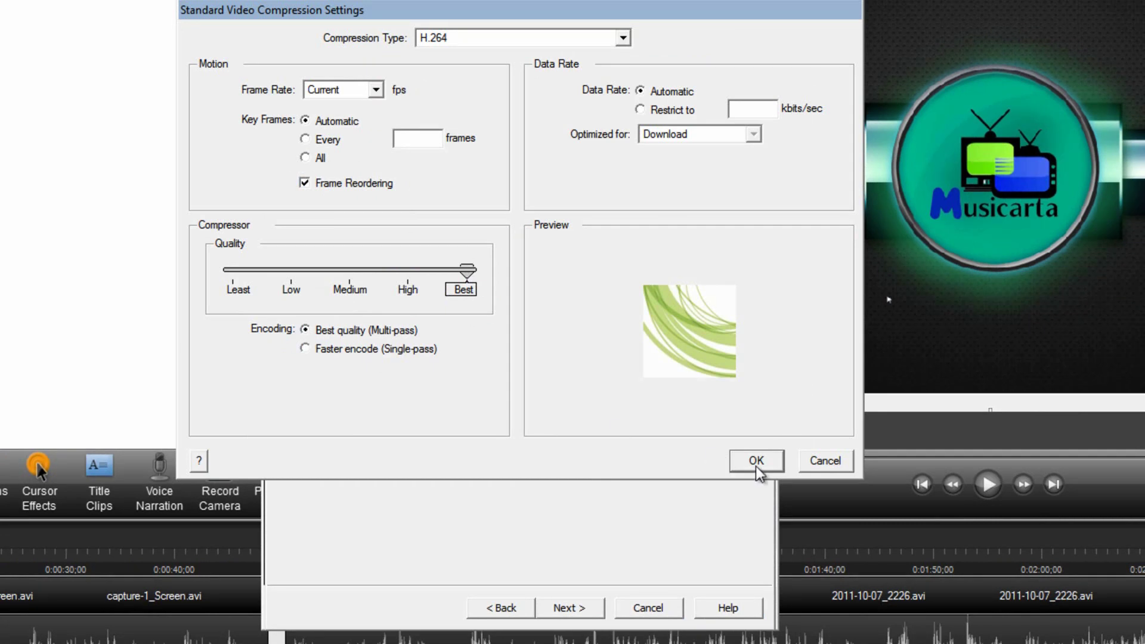
{"action": "left_click", "coordinate": [775, 465]}
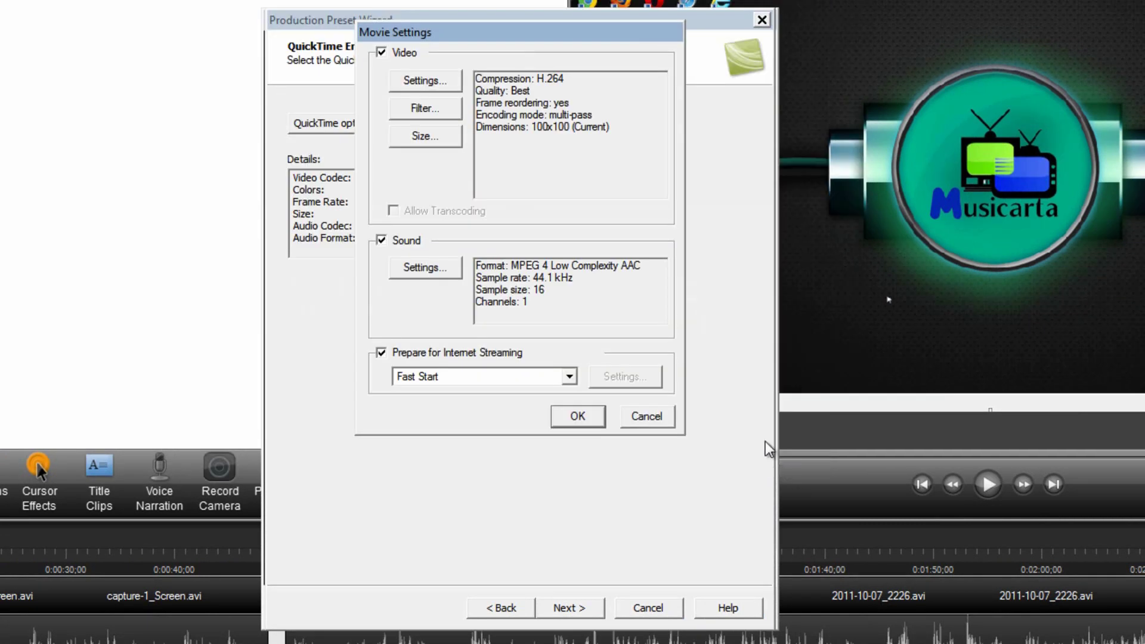
- Set the QuickTime export dimensions to 1920 x 1080 HD
{"action": "left_click", "coordinate": [448, 140]}
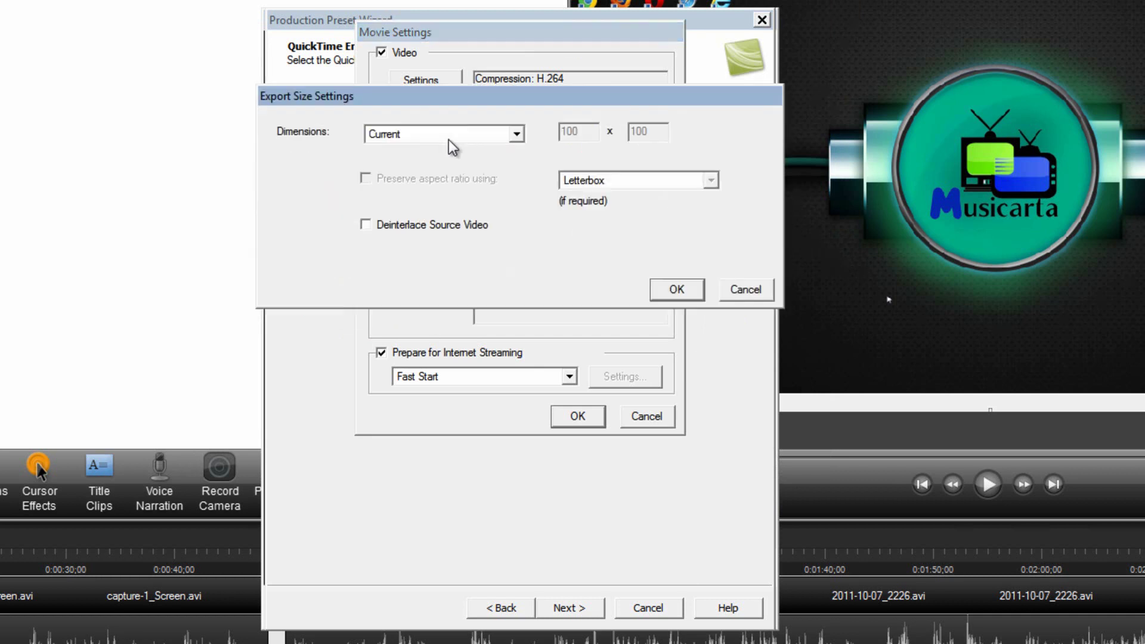
{"action": "left_click", "coordinate": [517, 135]}
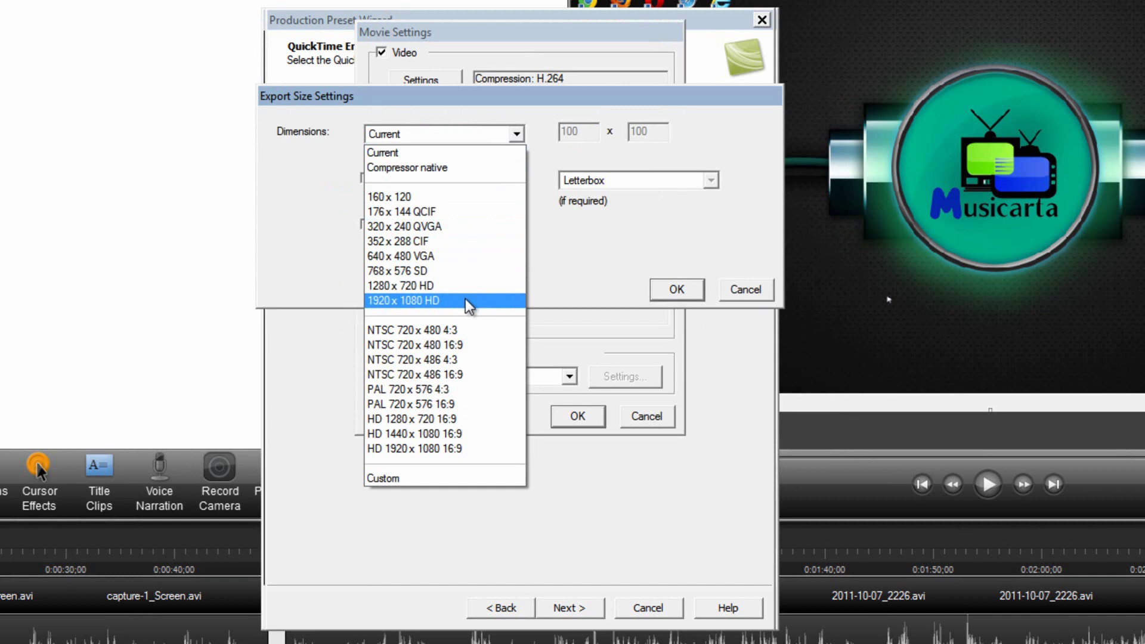
{"action": "key", "text": "Up"}
{"action": "key", "text": "Up"}
{"action": "key", "text": "Up"}
{"action": "key", "text": "Up"}
{"action": "key", "text": "Up"}
{"action": "key", "text": "Up"}
{"action": "key", "text": "Up"}
{"action": "key", "text": "Up"}
{"action": "key", "text": "Up"}
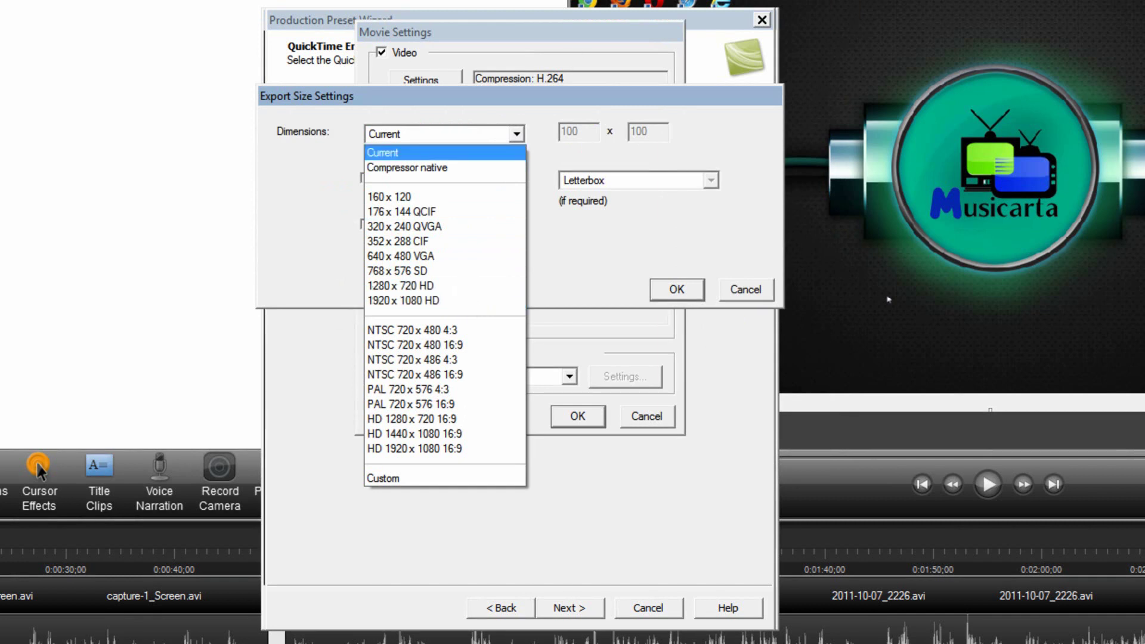
{"action": "left_click", "coordinate": [440, 303]}
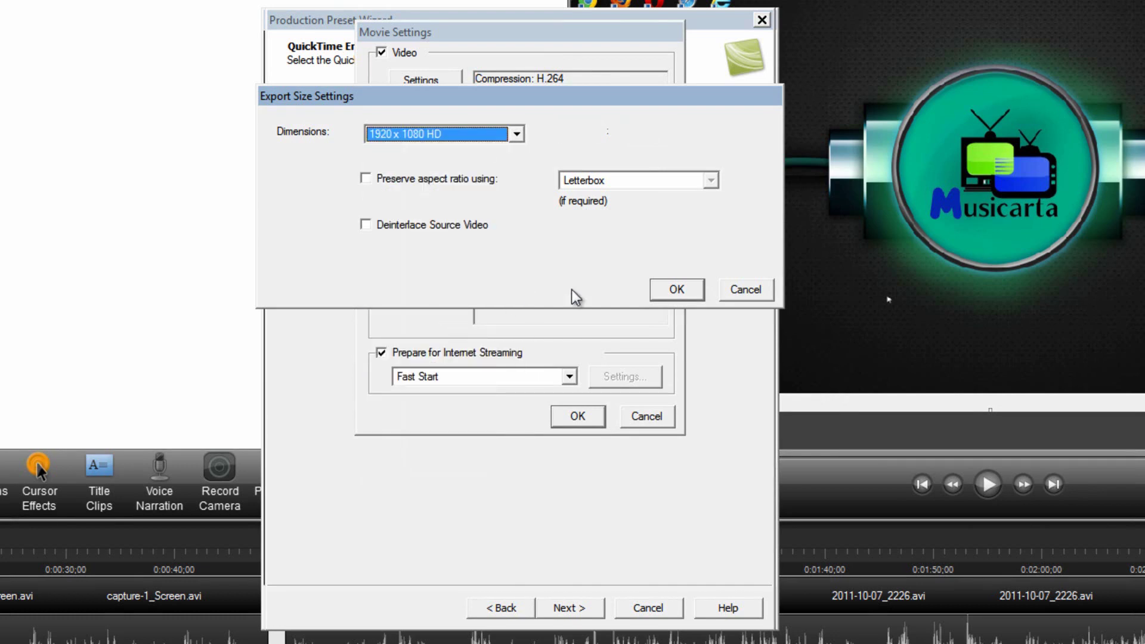
{"action": "left_click", "coordinate": [695, 290]}
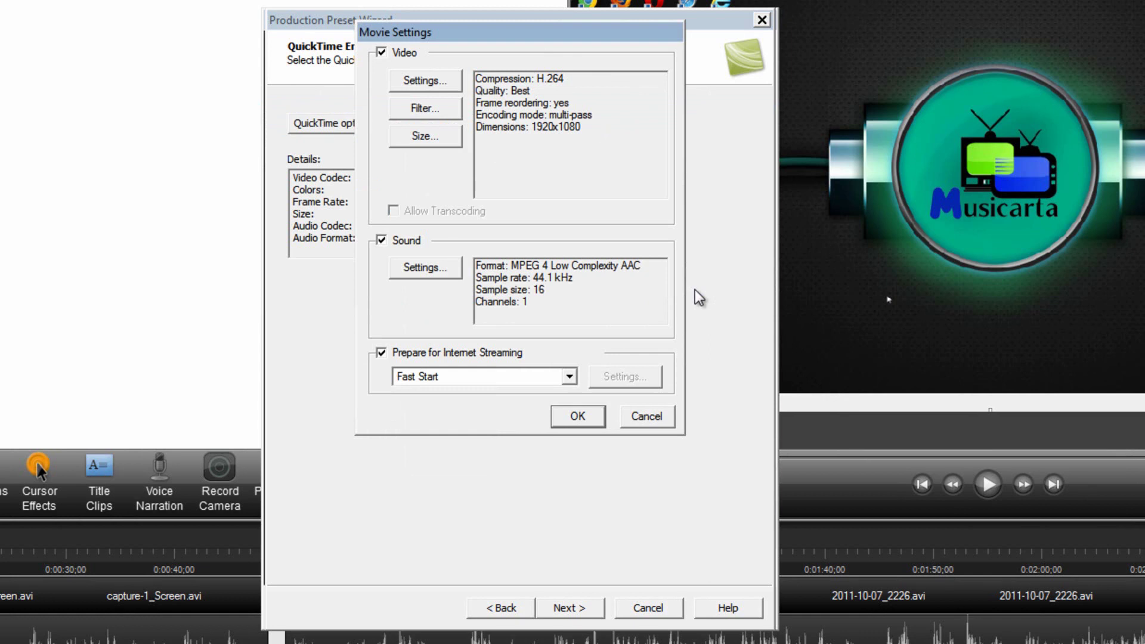
- Set the QuickTime sound rate to 48.000 kHz in stereo and accept the movie settings
{"action": "left_click", "coordinate": [452, 267]}
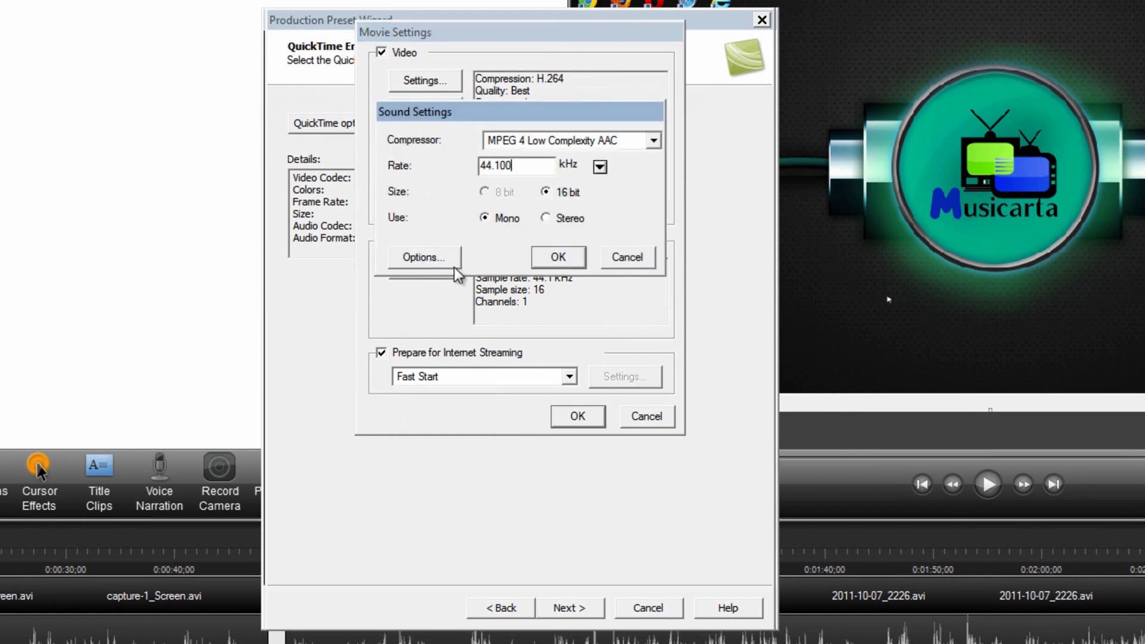
{"action": "left_click", "coordinate": [599, 167]}
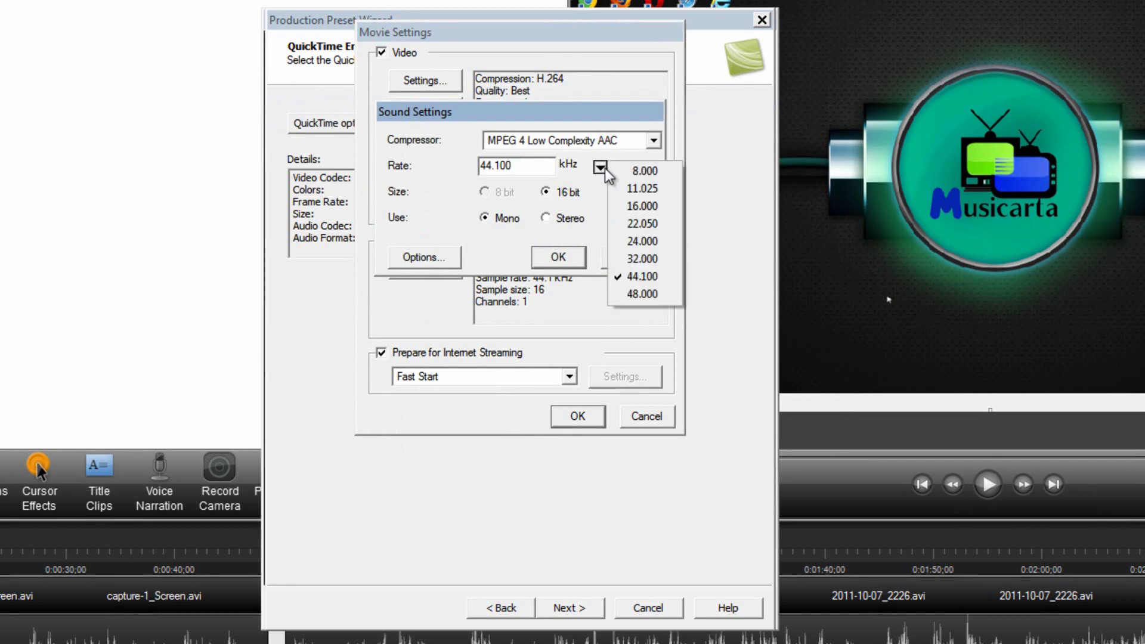
{"action": "left_click", "coordinate": [668, 295]}
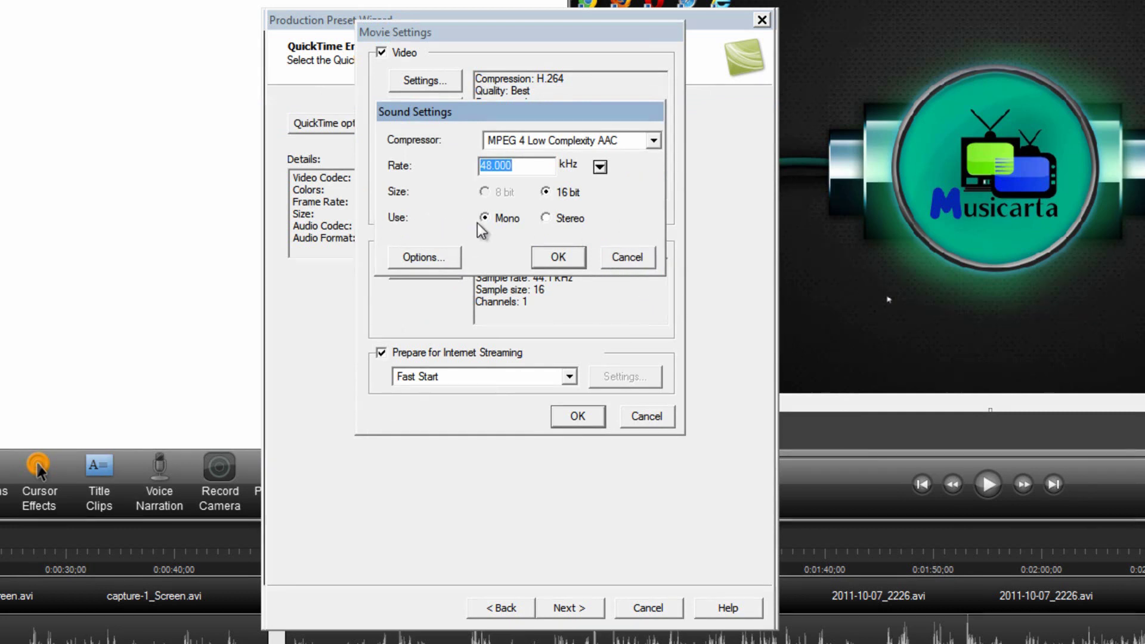
{"action": "left_click", "coordinate": [546, 218]}
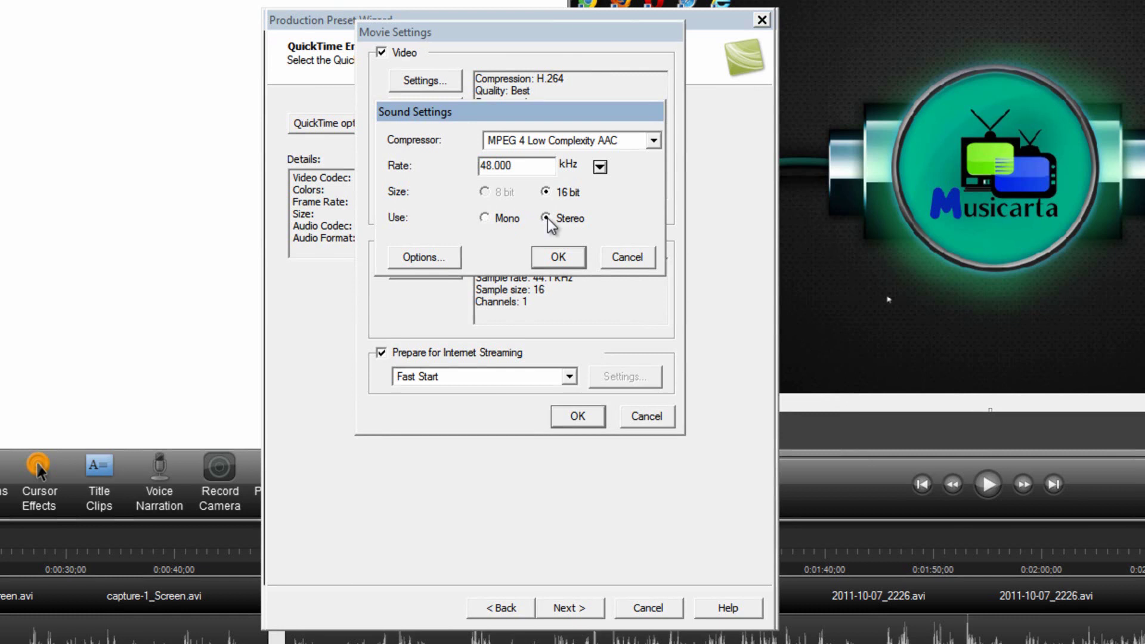
{"action": "left_click", "coordinate": [580, 257]}
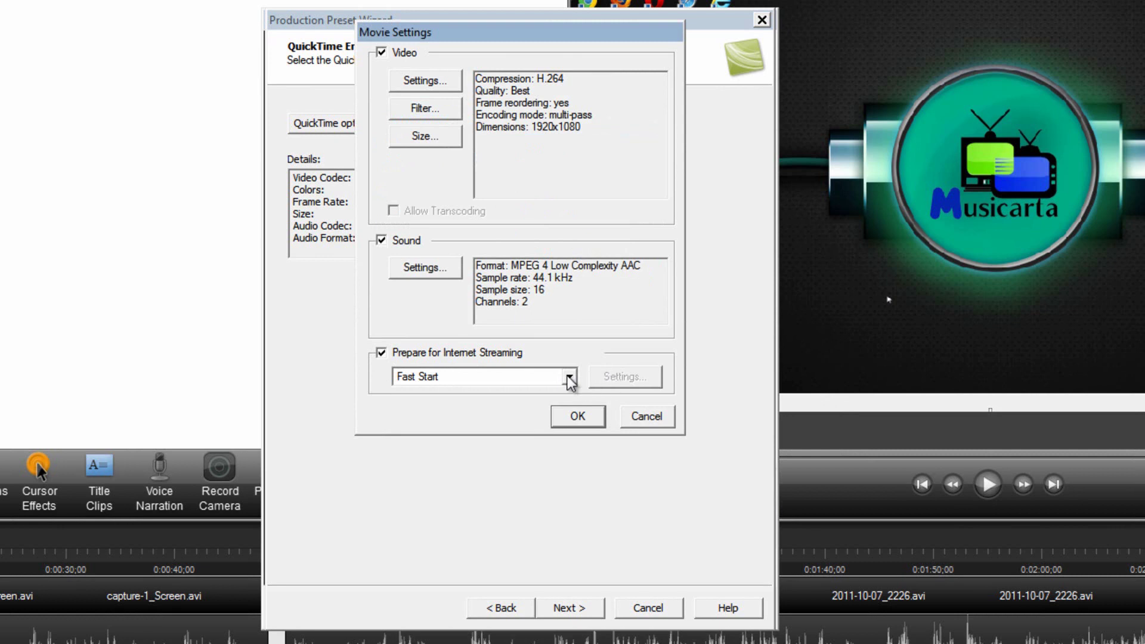
{"action": "left_click", "coordinate": [594, 418]}
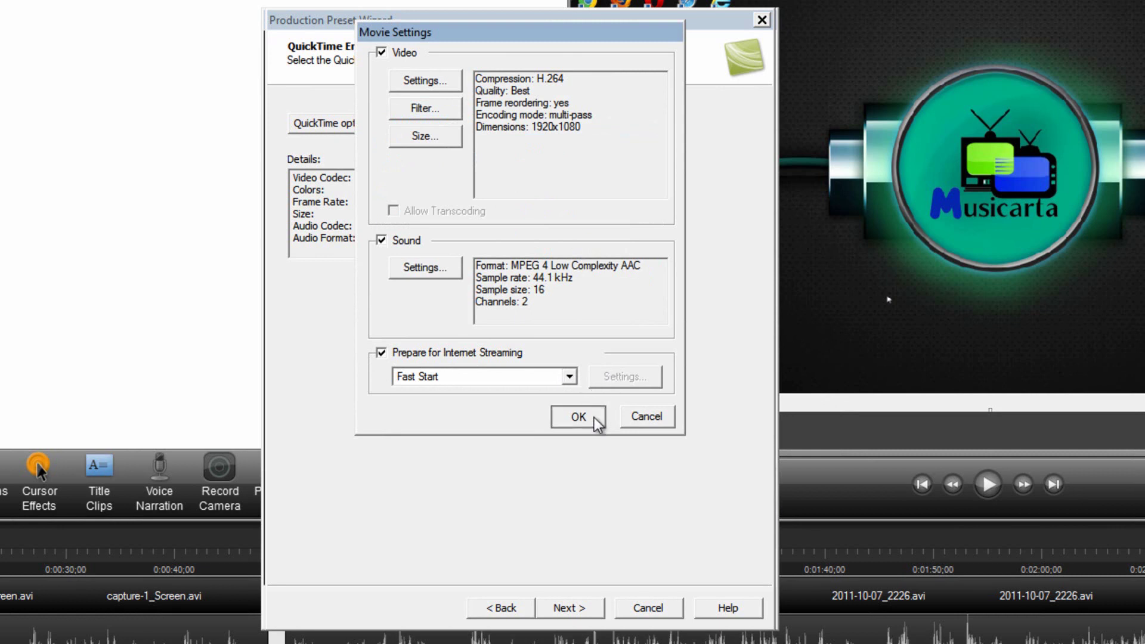
- Set the MOV preset's custom video size to 1920 by 1080 and finish the preset without a watermark
{"action": "left_click", "coordinate": [596, 606]}
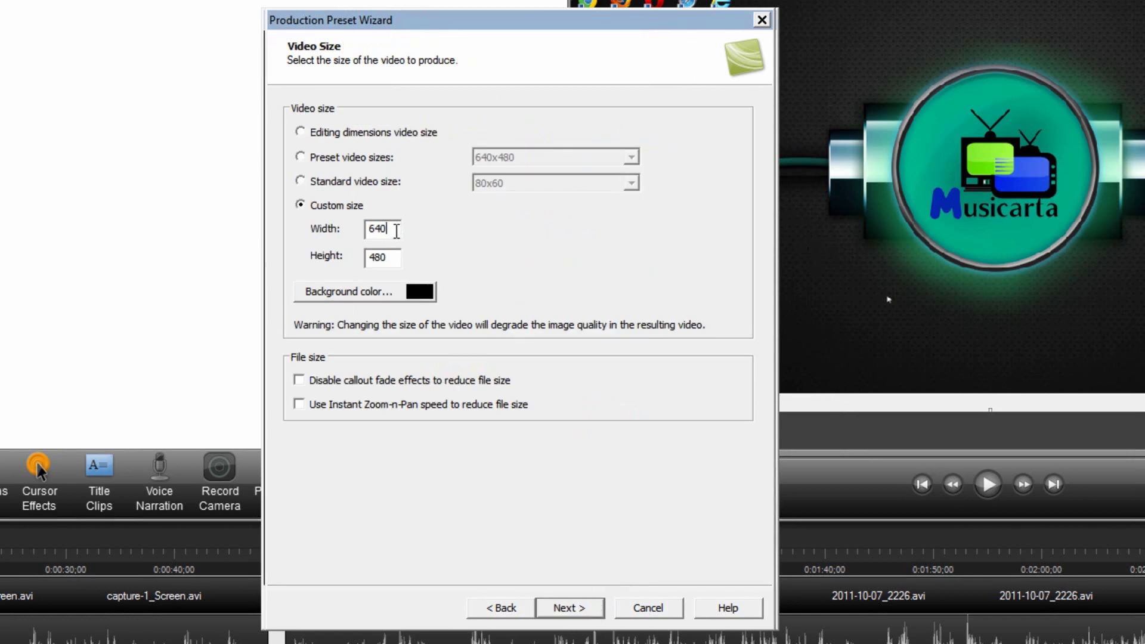
{"action": "left_click_drag", "start_coordinate": [391, 230], "coordinate": [366, 231]}
{"action": "left_click", "coordinate": [588, 610]}
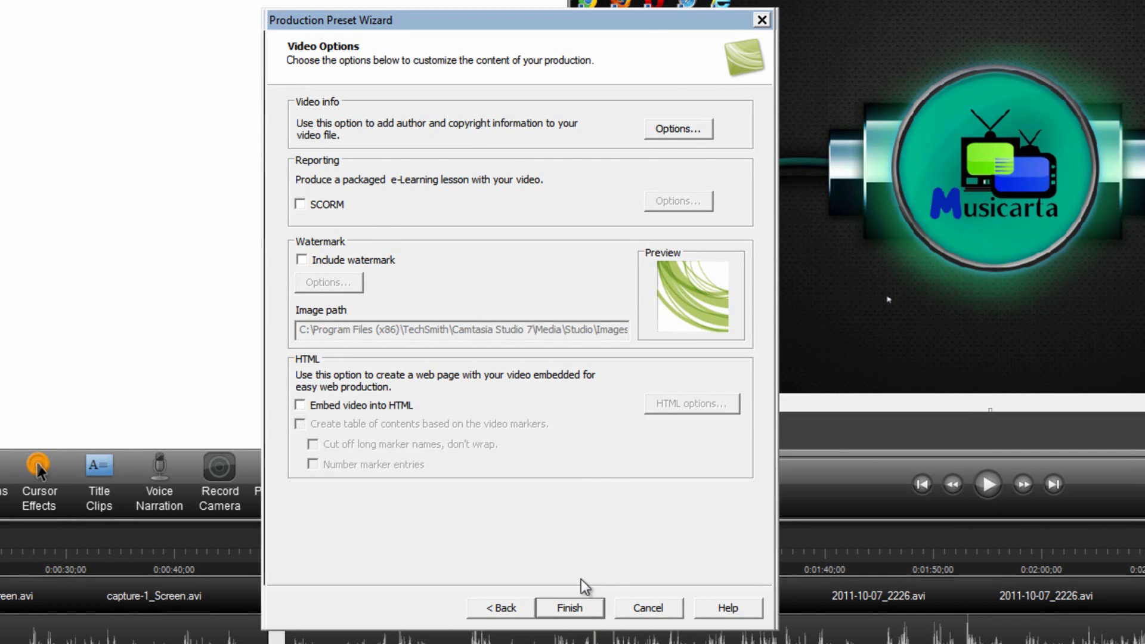
{"action": "left_click", "coordinate": [596, 610]}
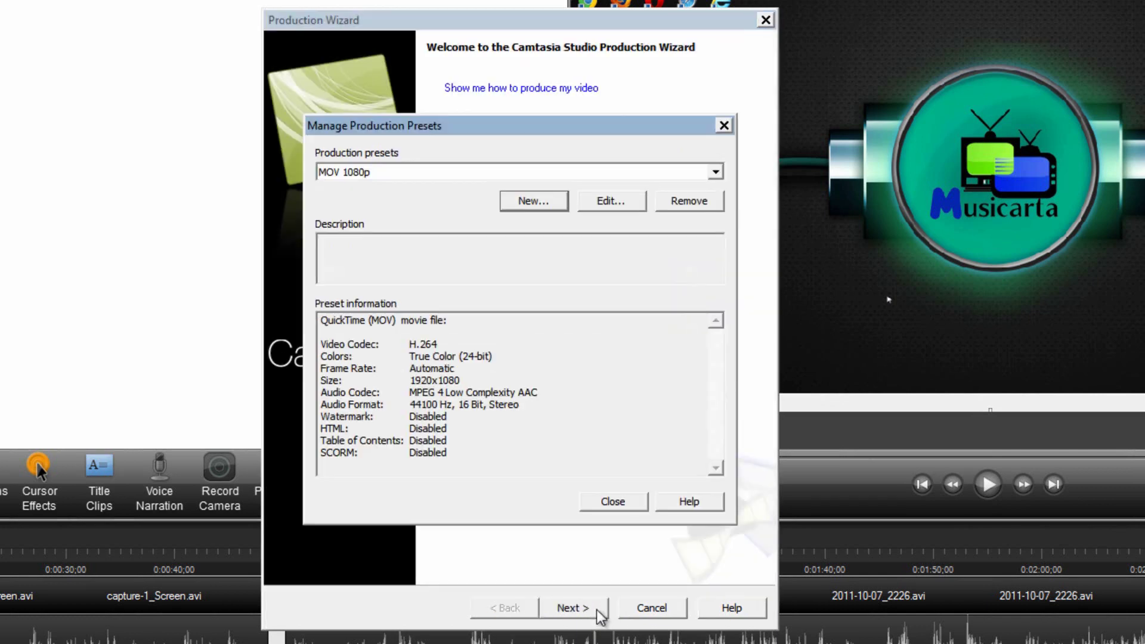
- Review the MOV 1080p and WMV 1080p presets in the preset manager, leaving WMV 1080p selected
{"action": "left_click", "coordinate": [713, 172]}
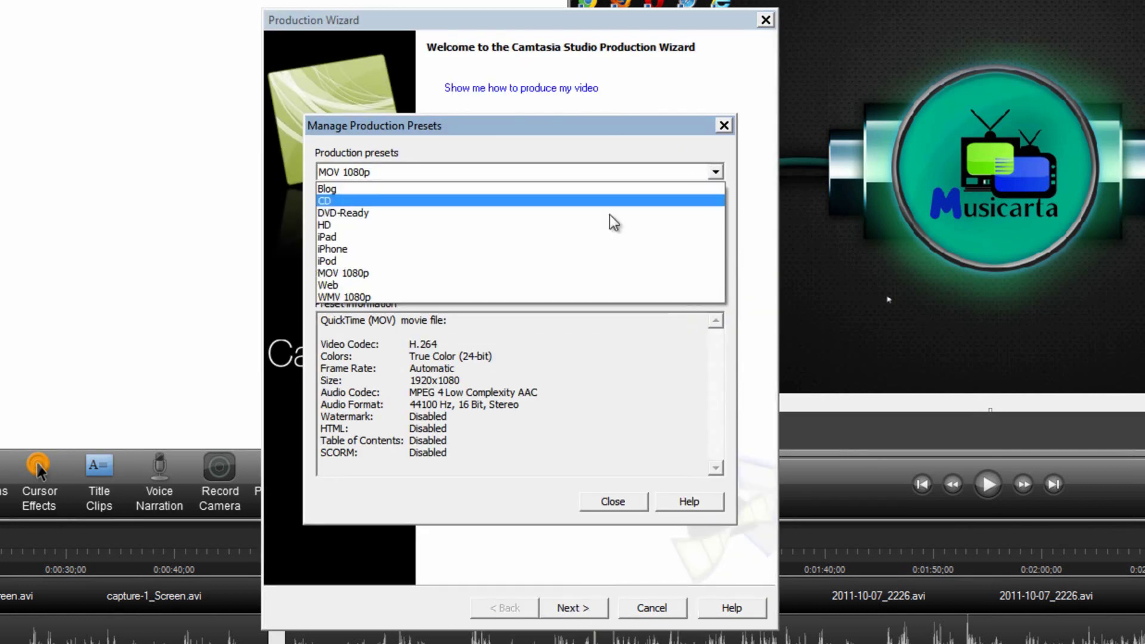
{"action": "left_click", "coordinate": [399, 274]}
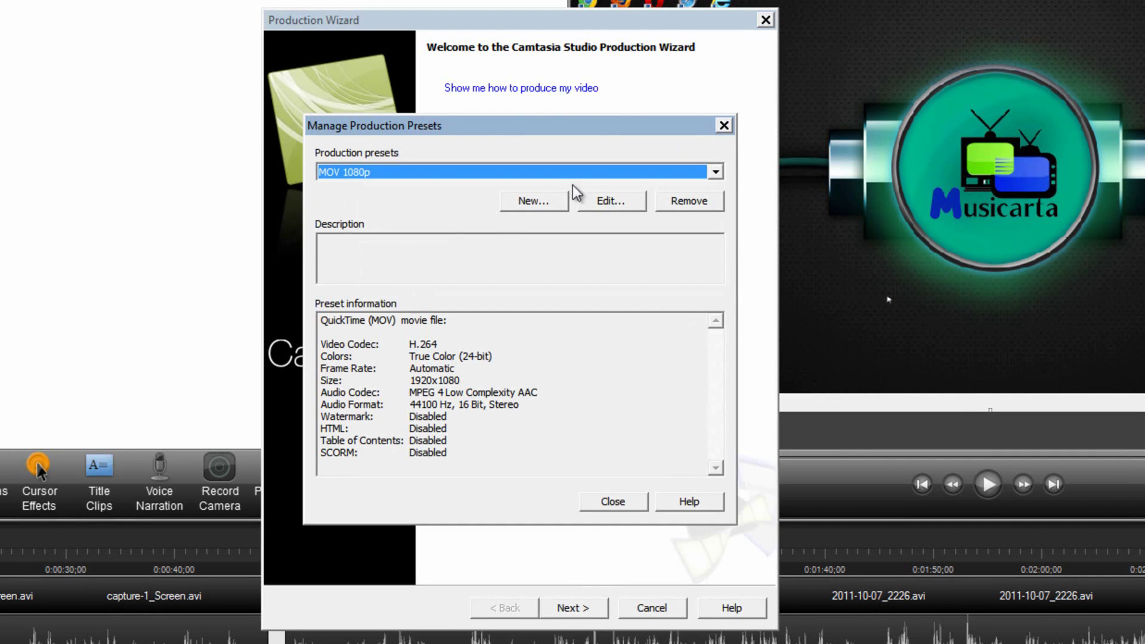
{"action": "left_click", "coordinate": [715, 172]}
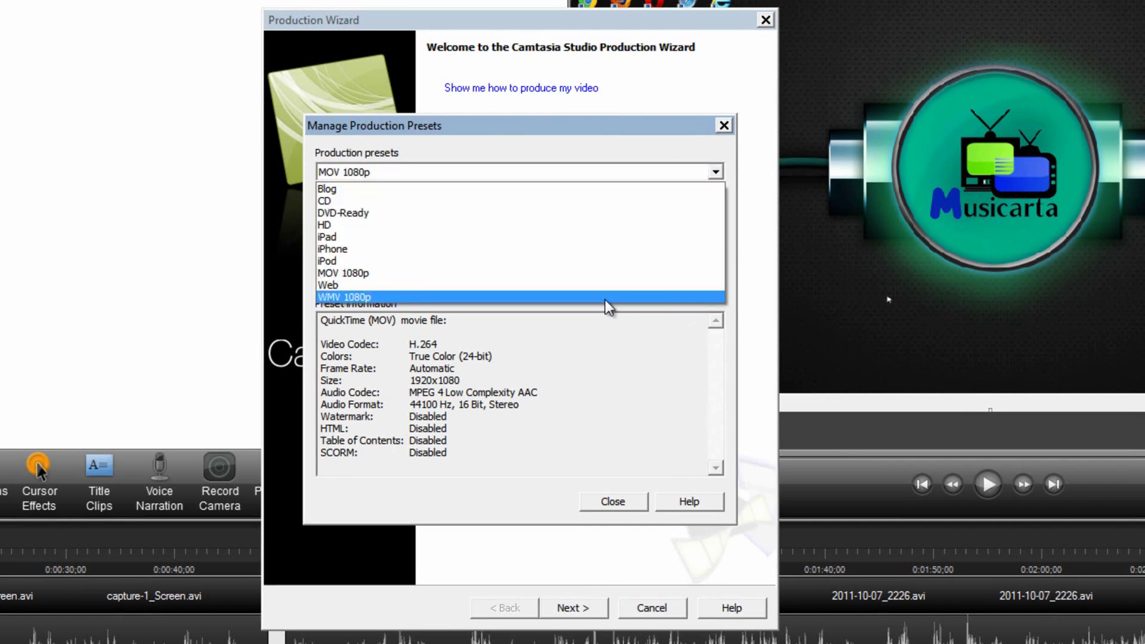
{"action": "left_click", "coordinate": [605, 296]}
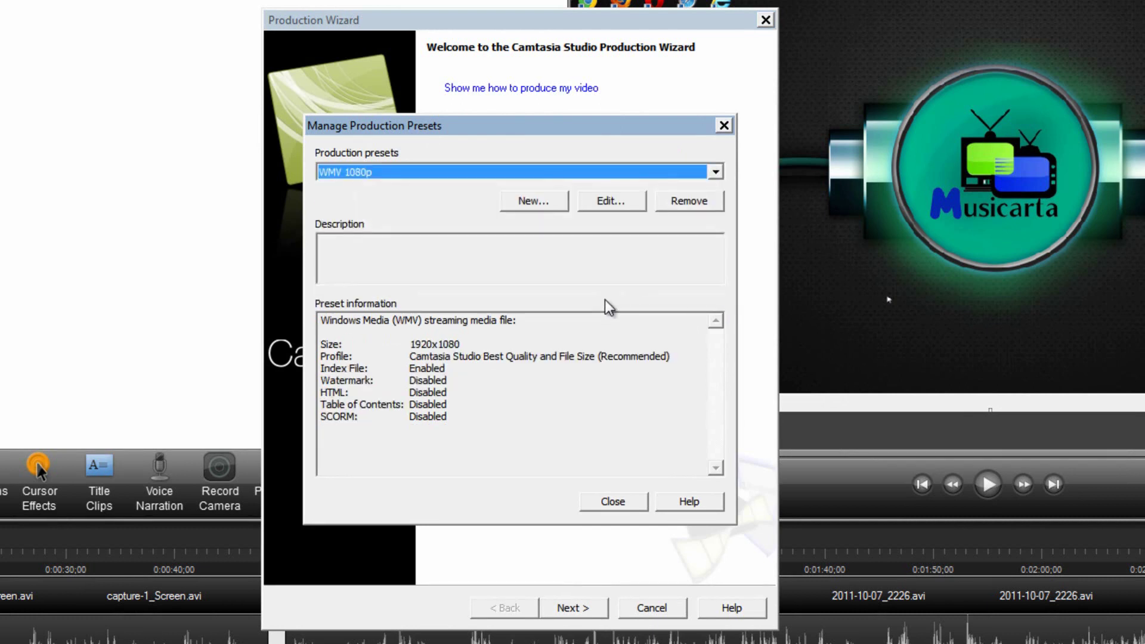